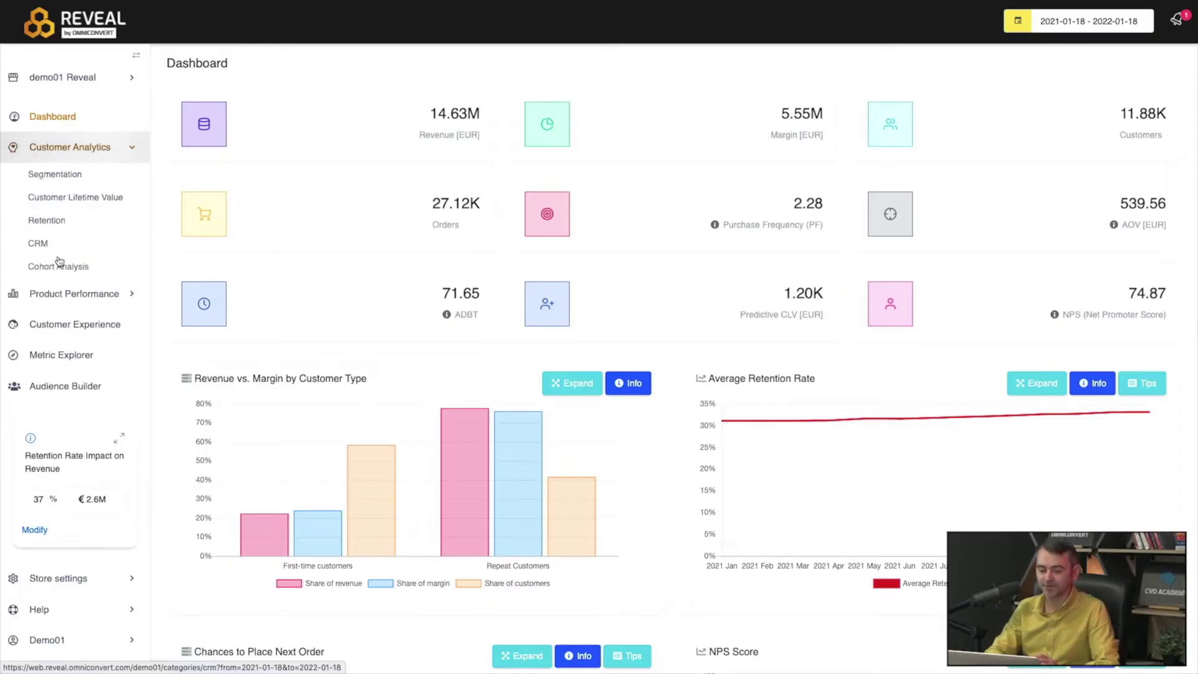
# Step: Open Cohort Analysis for 2021-01-18 to 2022-01-18, leaving the dates unchanged and values in Amount
pyautogui.click(49, 269)
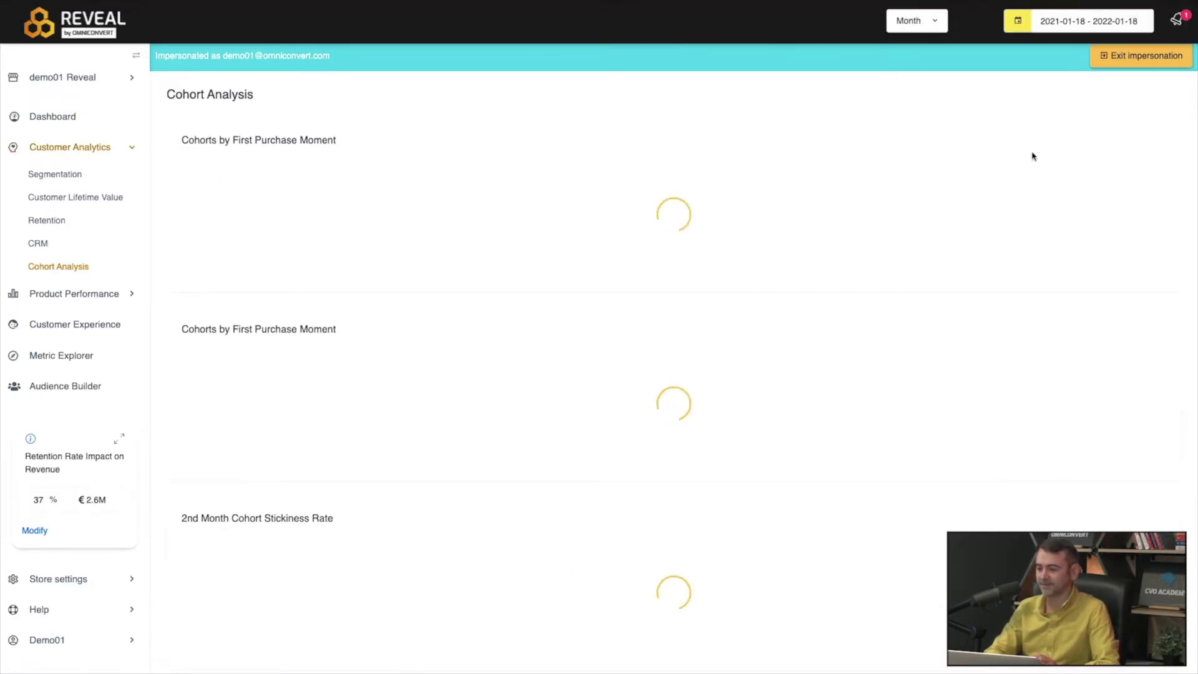
pyautogui.click(1059, 24)
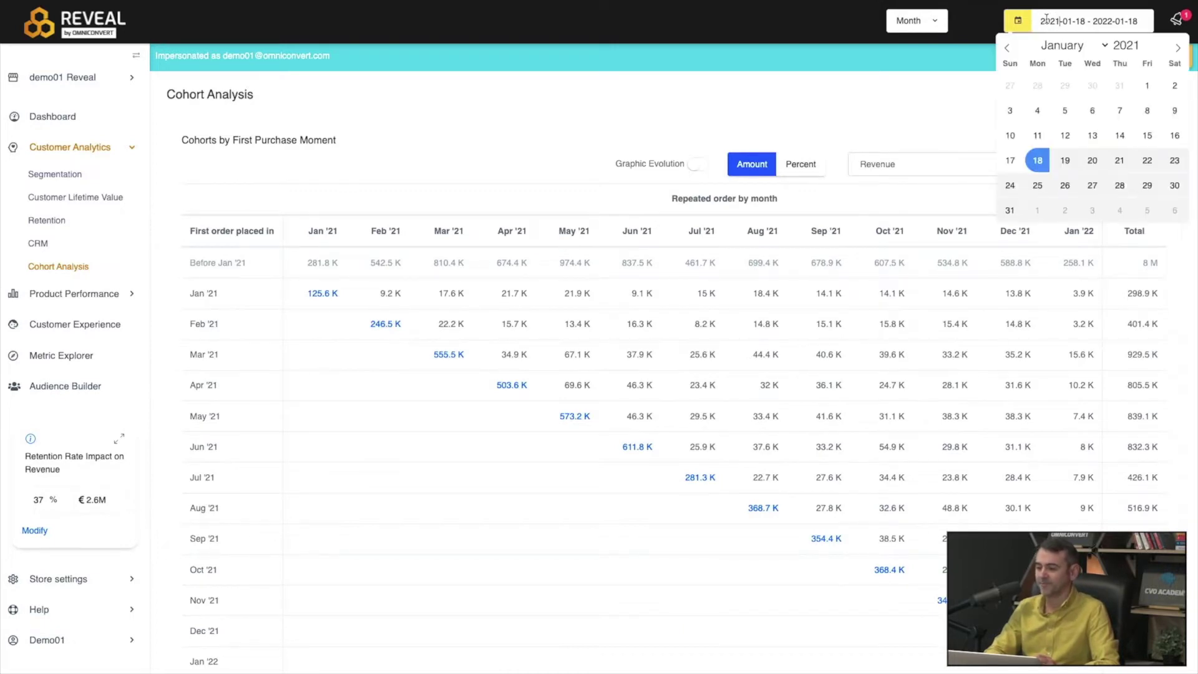
pyautogui.click(965, 101)
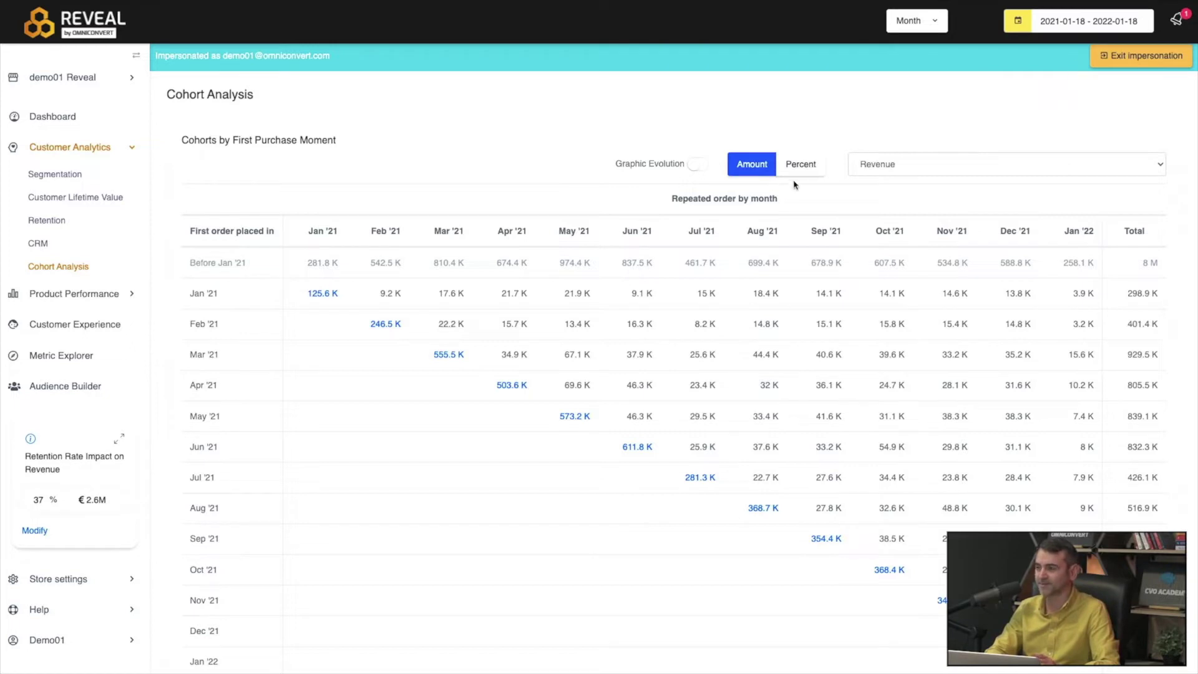
pyautogui.scroll(-1, 375, 243)
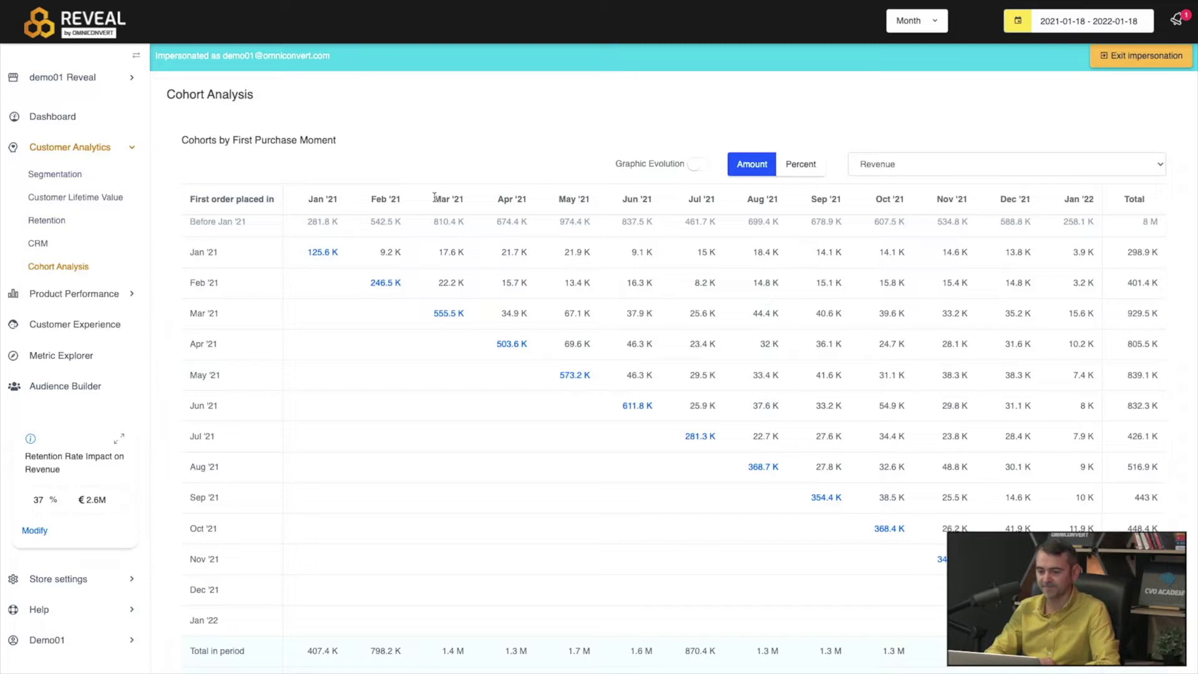
pyautogui.scroll(1, 228, 257)
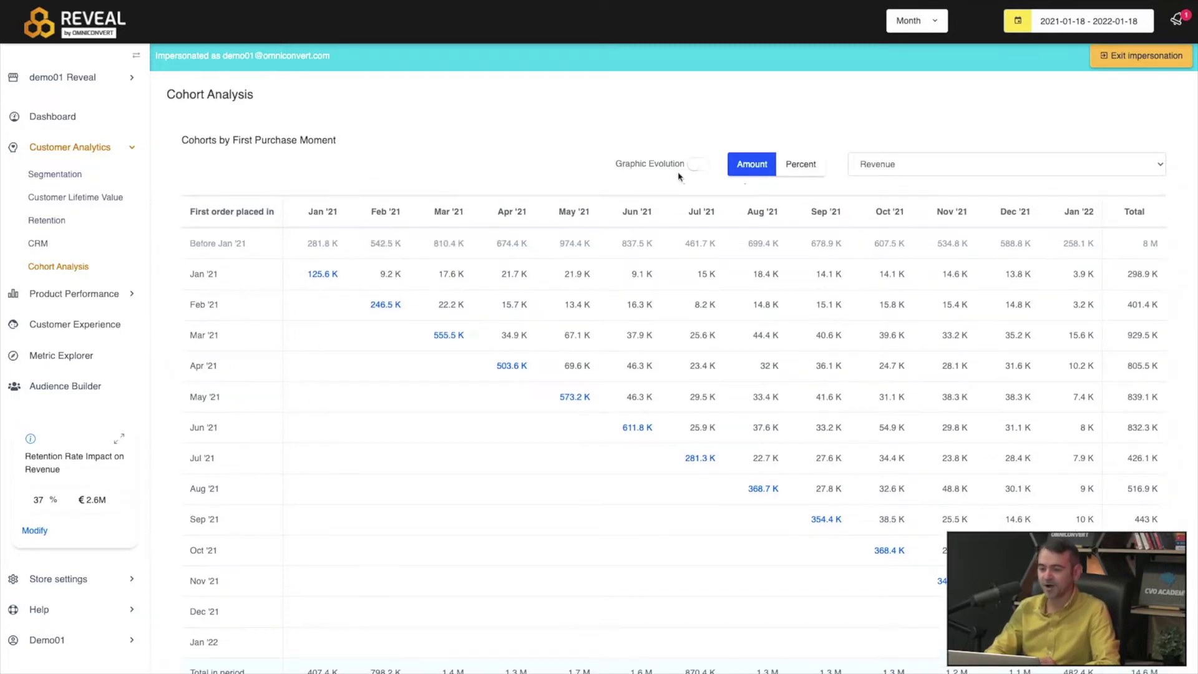
pyautogui.click(804, 170)
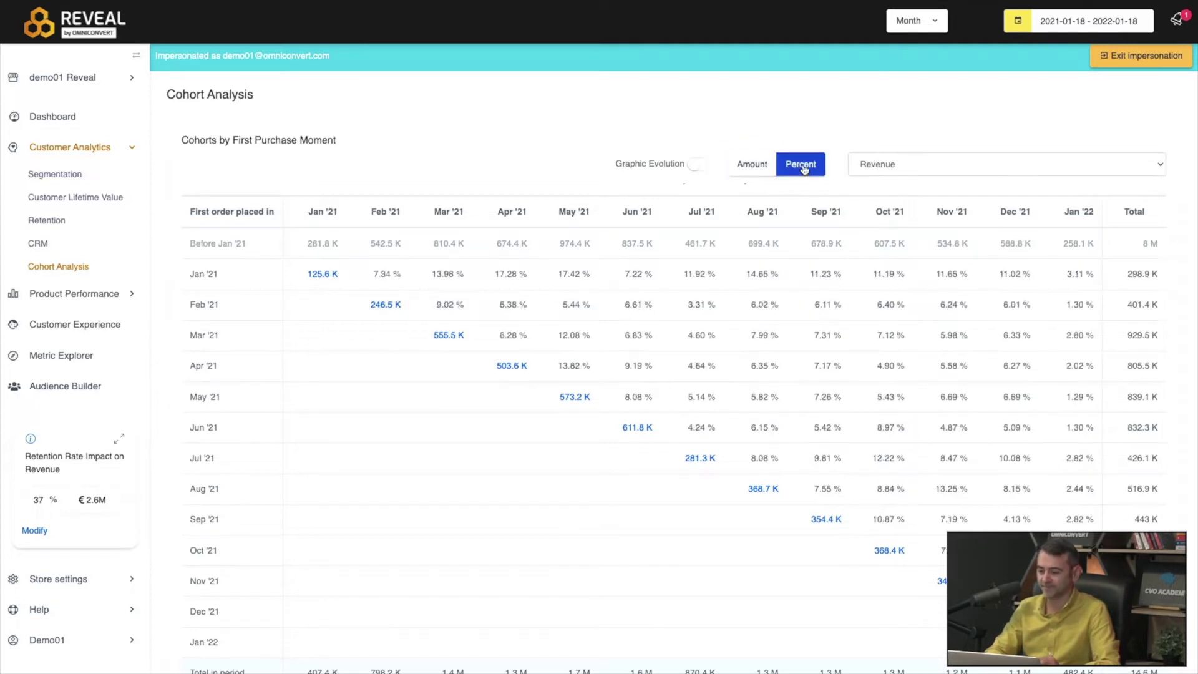
pyautogui.click(739, 164)
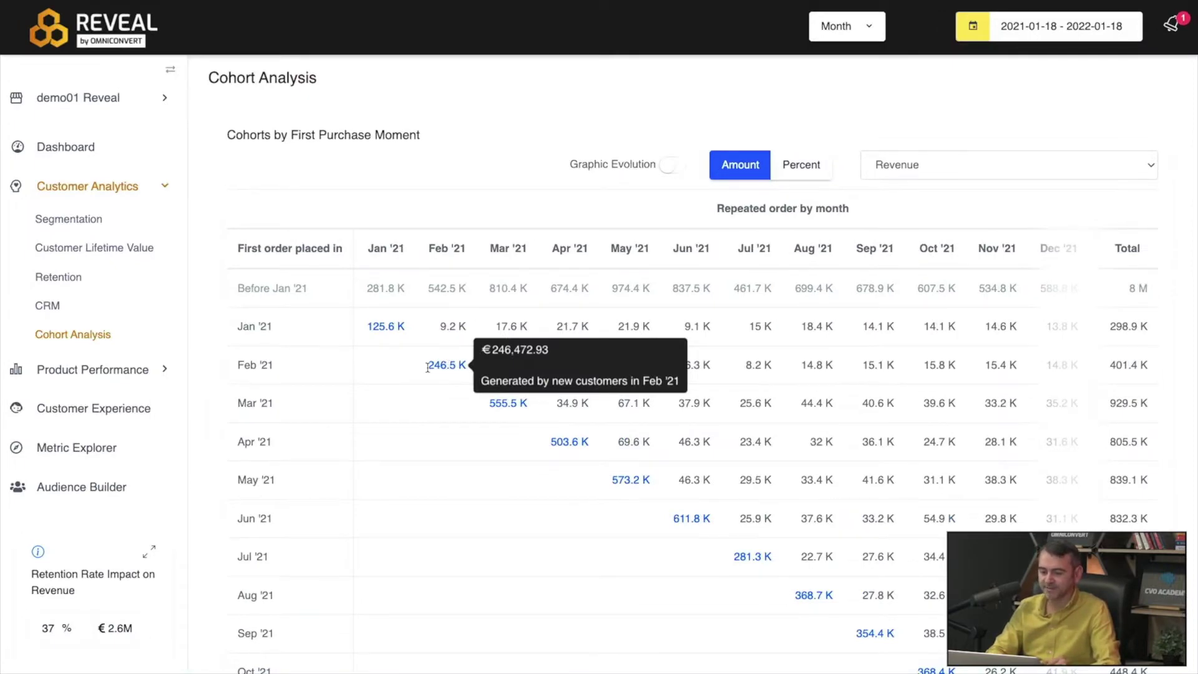
pyautogui.moveTo(426, 365); pyautogui.dragTo(469, 370)
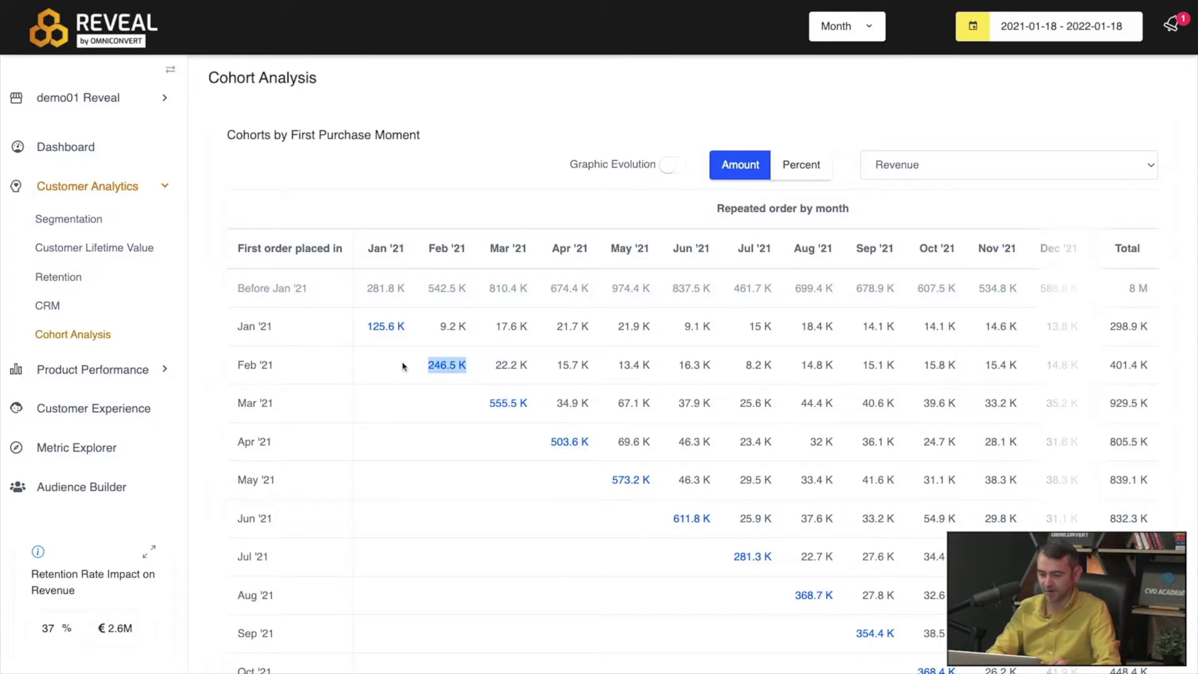
pyautogui.click(463, 377)
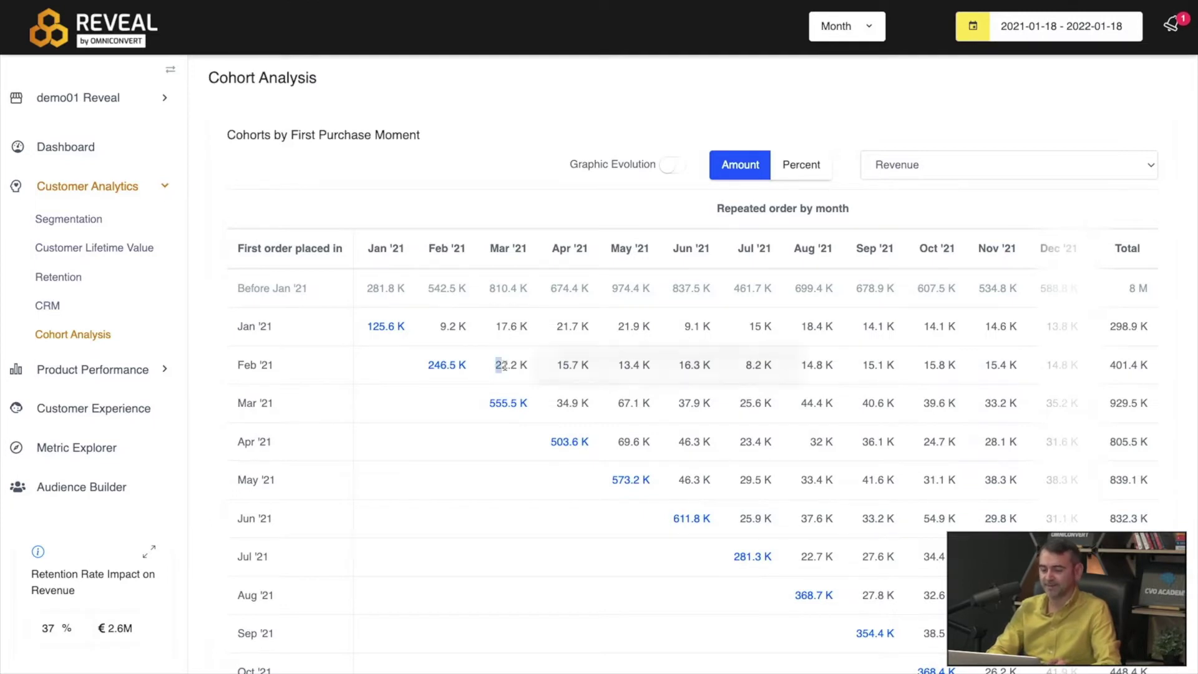
pyautogui.moveTo(511, 366)
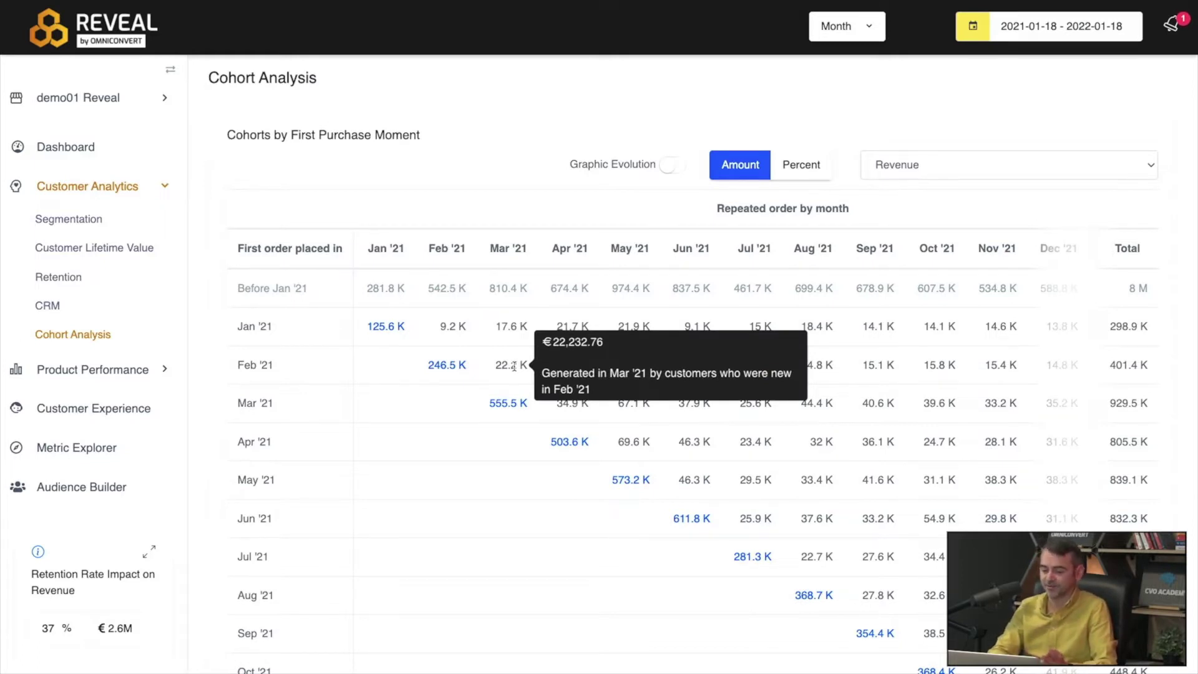
pyautogui.moveTo(579, 370)
pyautogui.moveTo(448, 366)
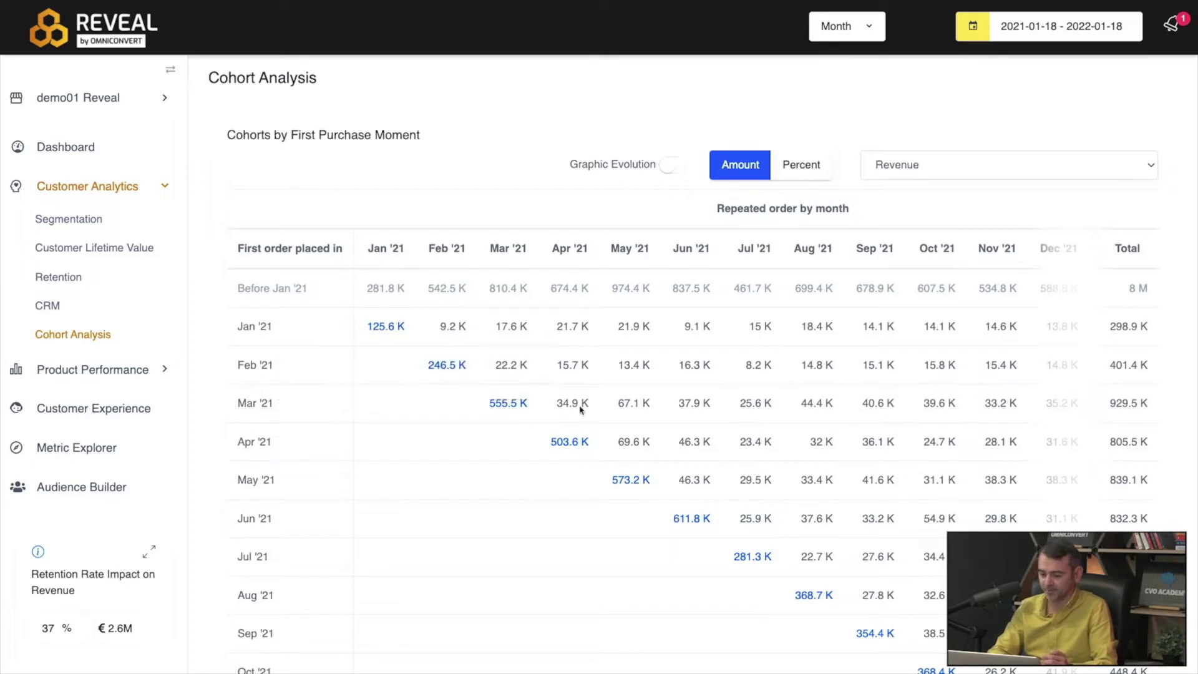
pyautogui.moveTo(575, 403)
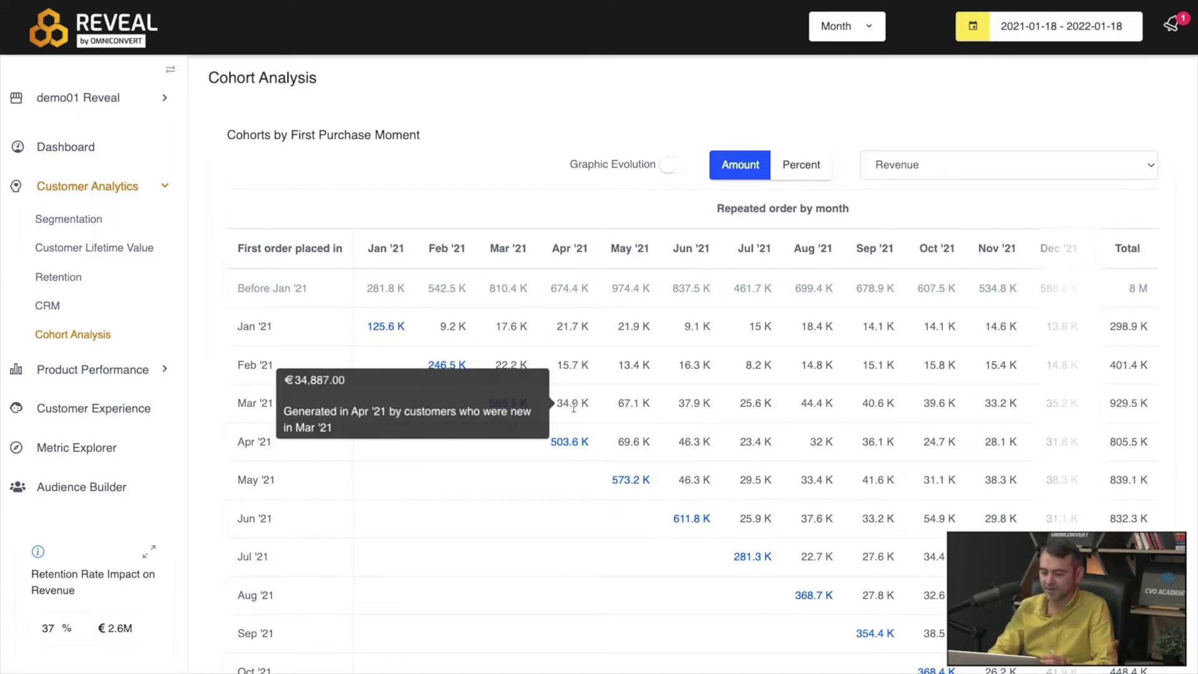
pyautogui.moveTo(570, 440)
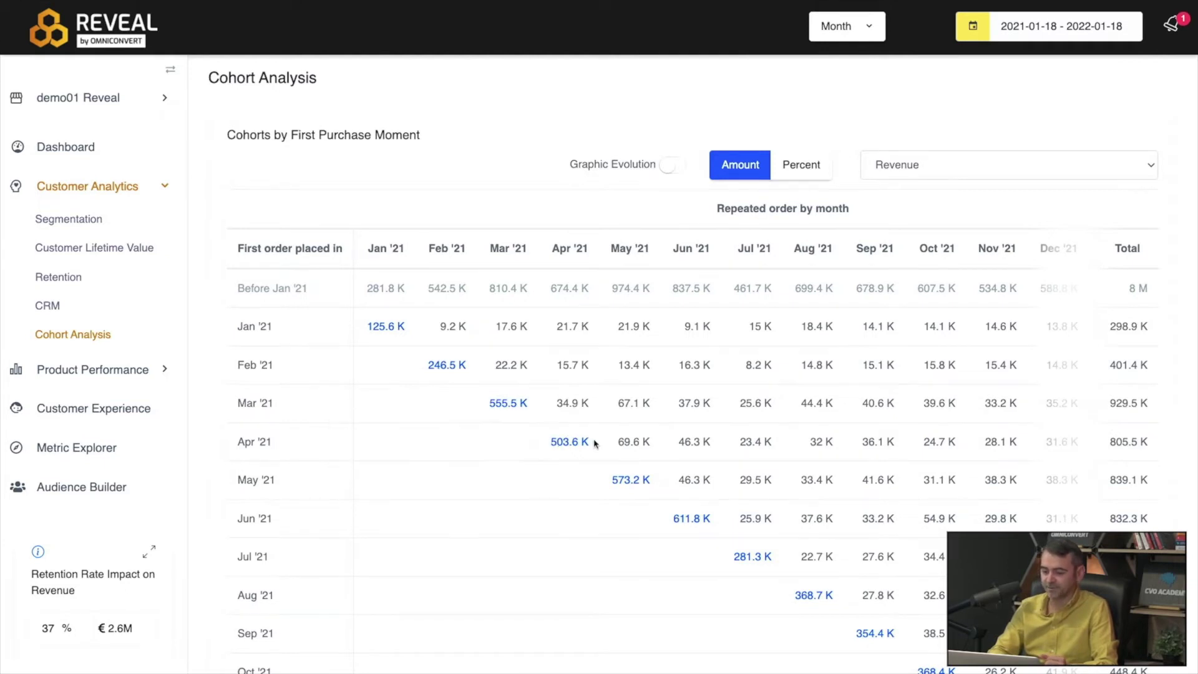
pyautogui.moveTo(593, 442); pyautogui.dragTo(531, 443)
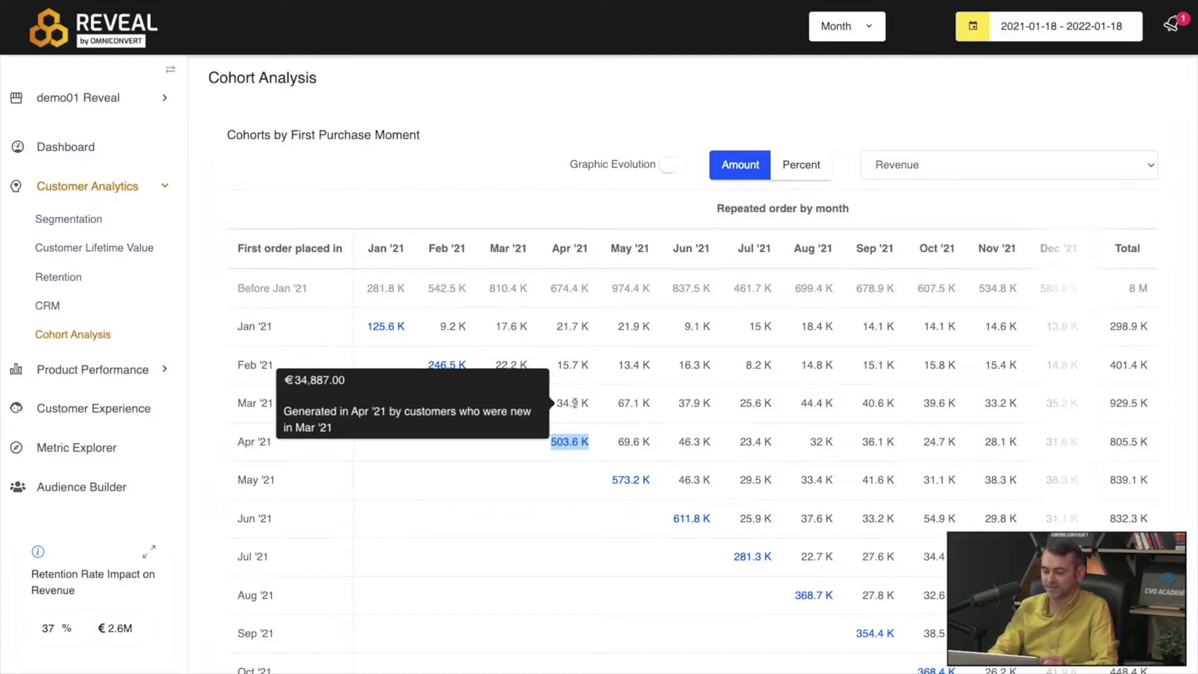
pyautogui.moveTo(570, 324)
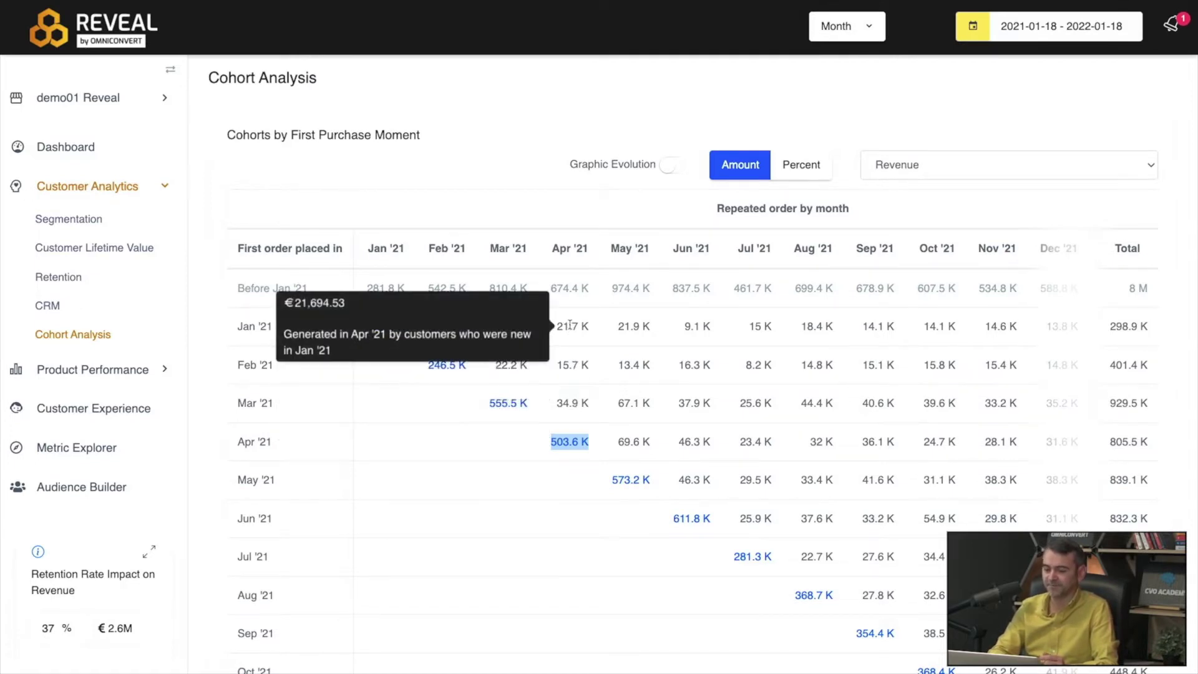
pyautogui.moveTo(572, 285)
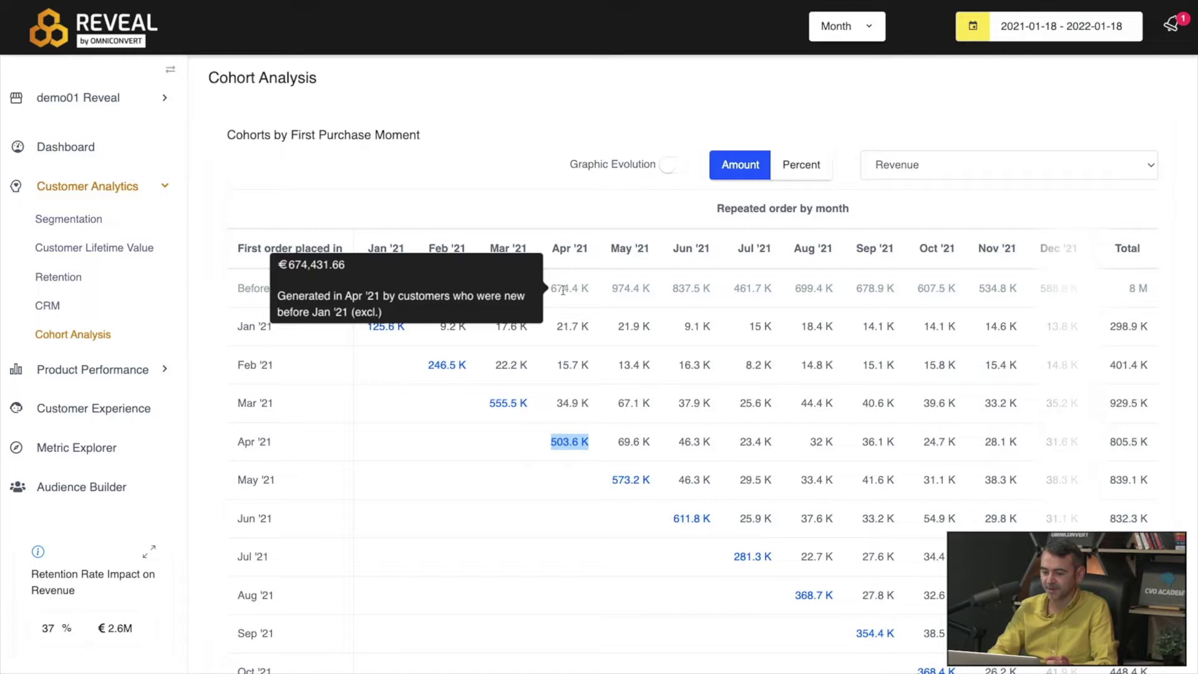
pyautogui.scroll(-2, 566, 563)
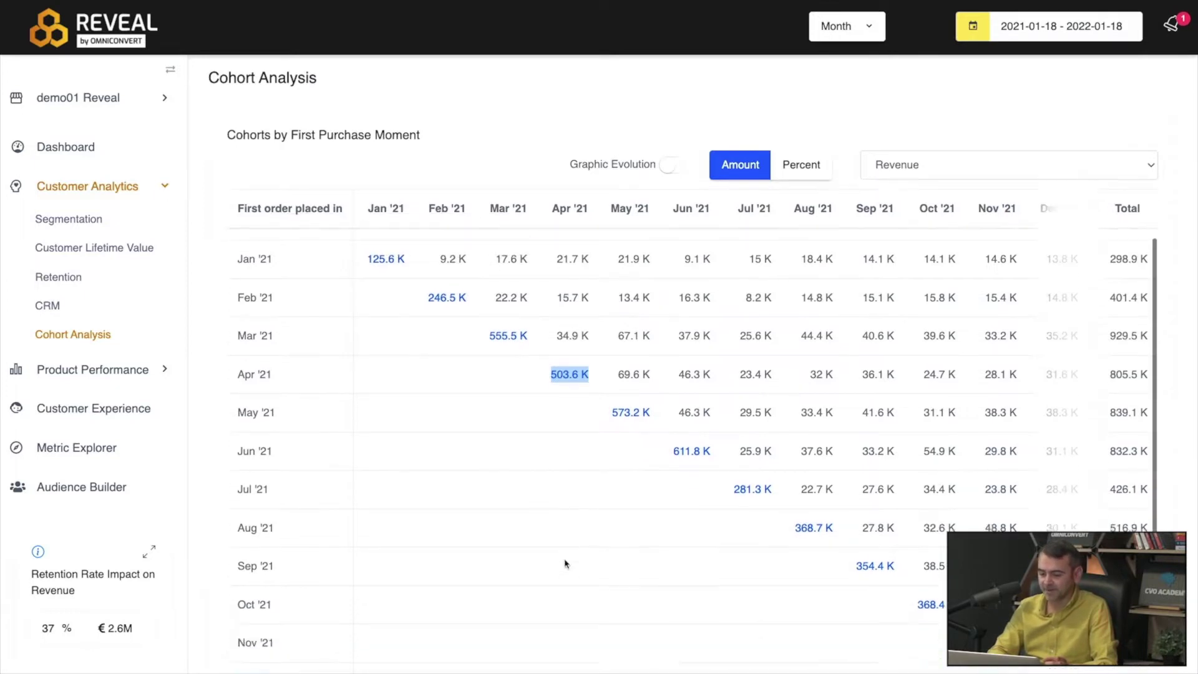
pyautogui.scroll(-4, 564, 563)
pyautogui.moveTo(573, 568)
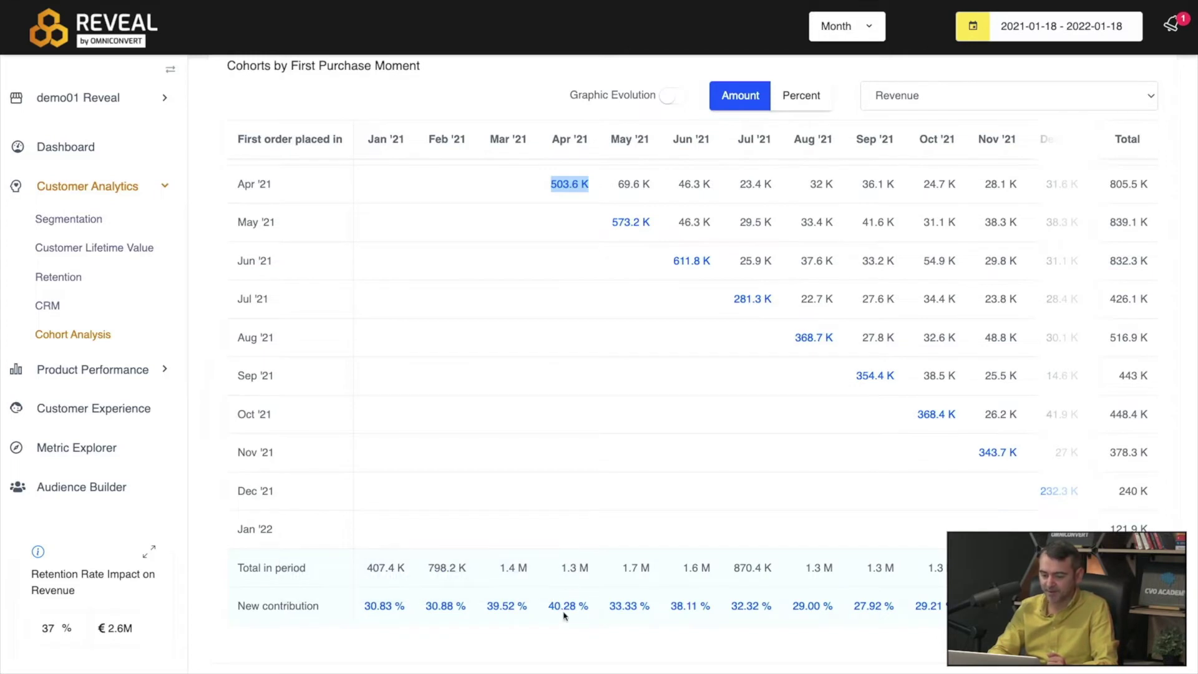
pyautogui.moveTo(566, 606)
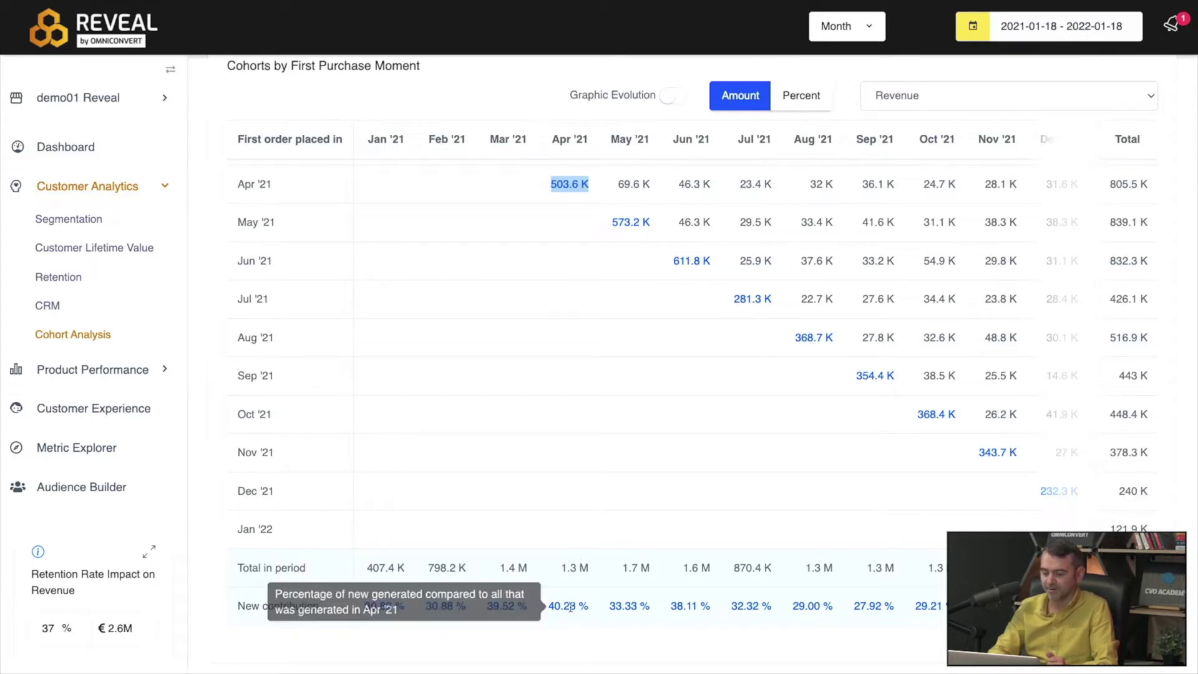
pyautogui.scroll(3, 564, 259)
pyautogui.scroll(2, 564, 259)
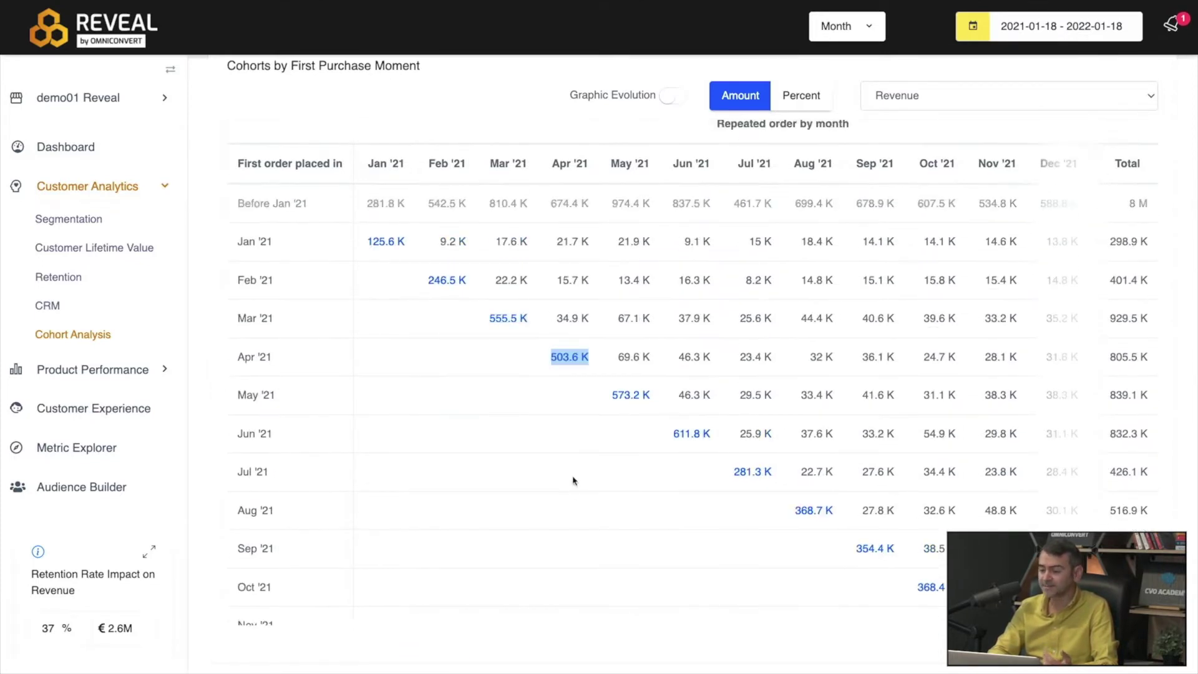
# Step: Turn on Graphic Evolution bars in the revenue cohort table and inspect the cohort totals
pyautogui.click(670, 96)
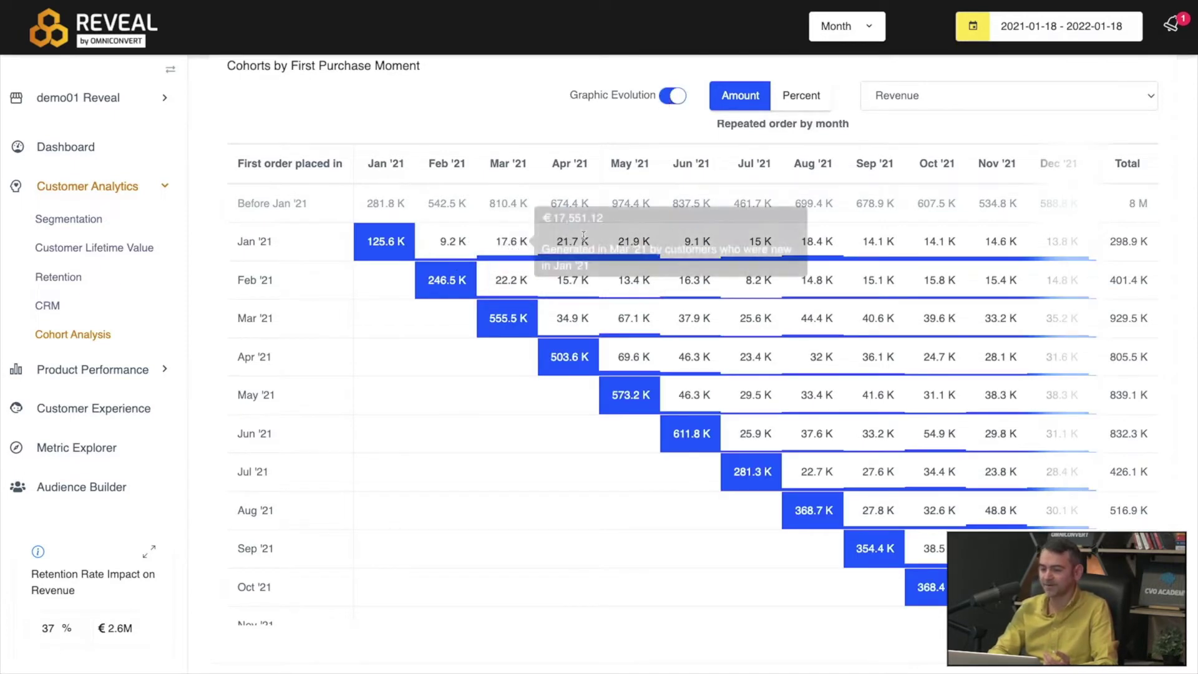
pyautogui.moveTo(447, 239)
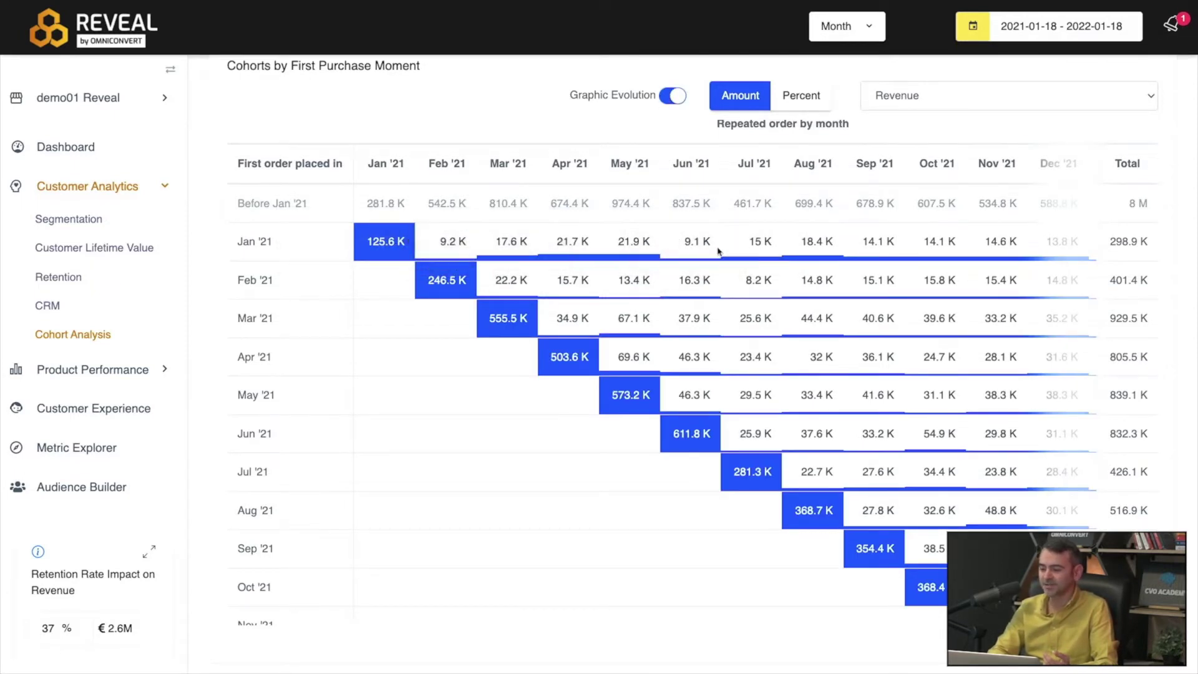
pyautogui.hscroll(2, 1043, 246)
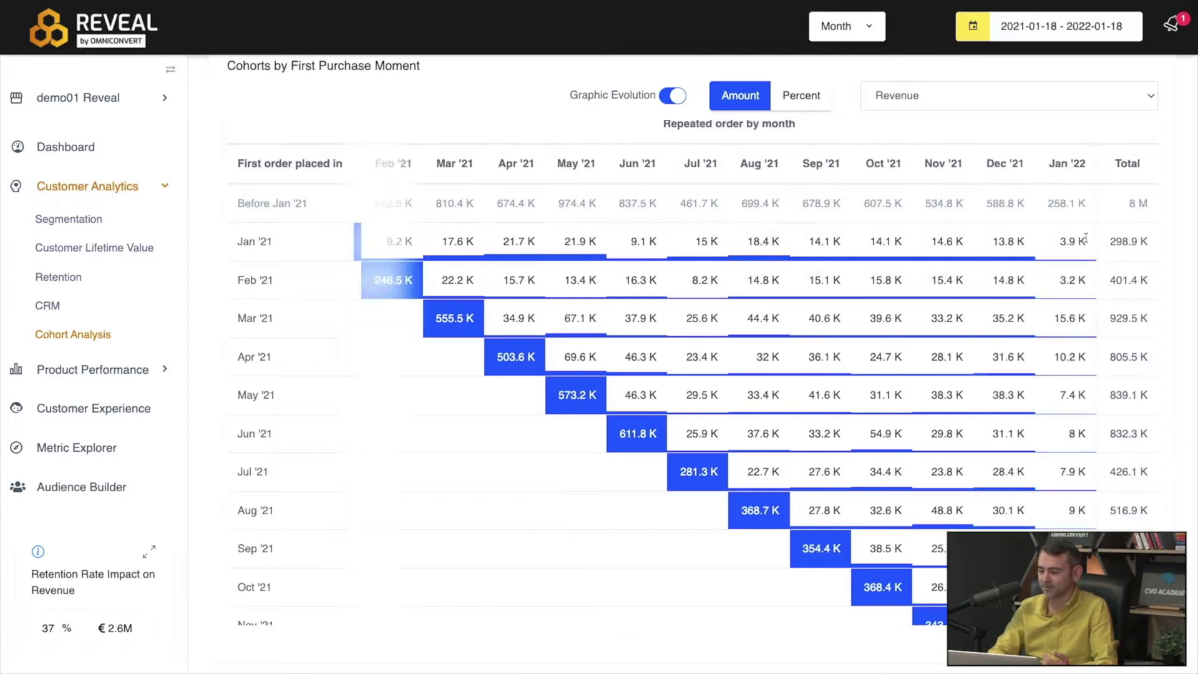
pyautogui.moveTo(1134, 241)
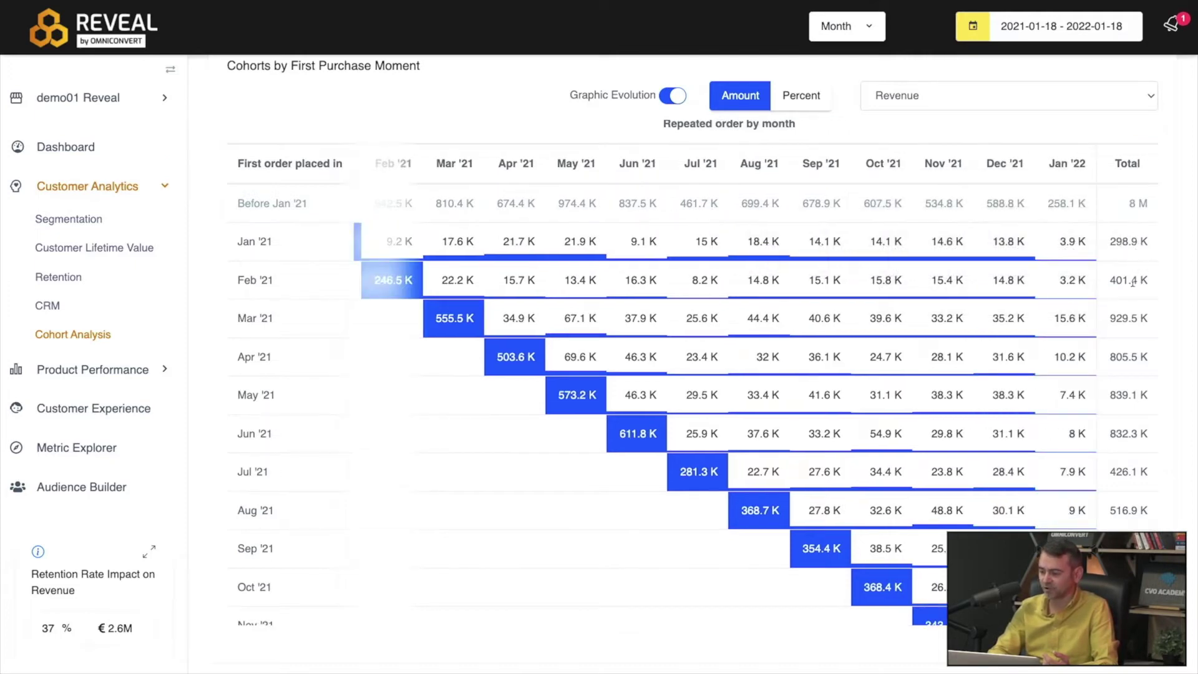
pyautogui.scroll(-1, 1128, 515)
pyautogui.scroll(-3, 1128, 515)
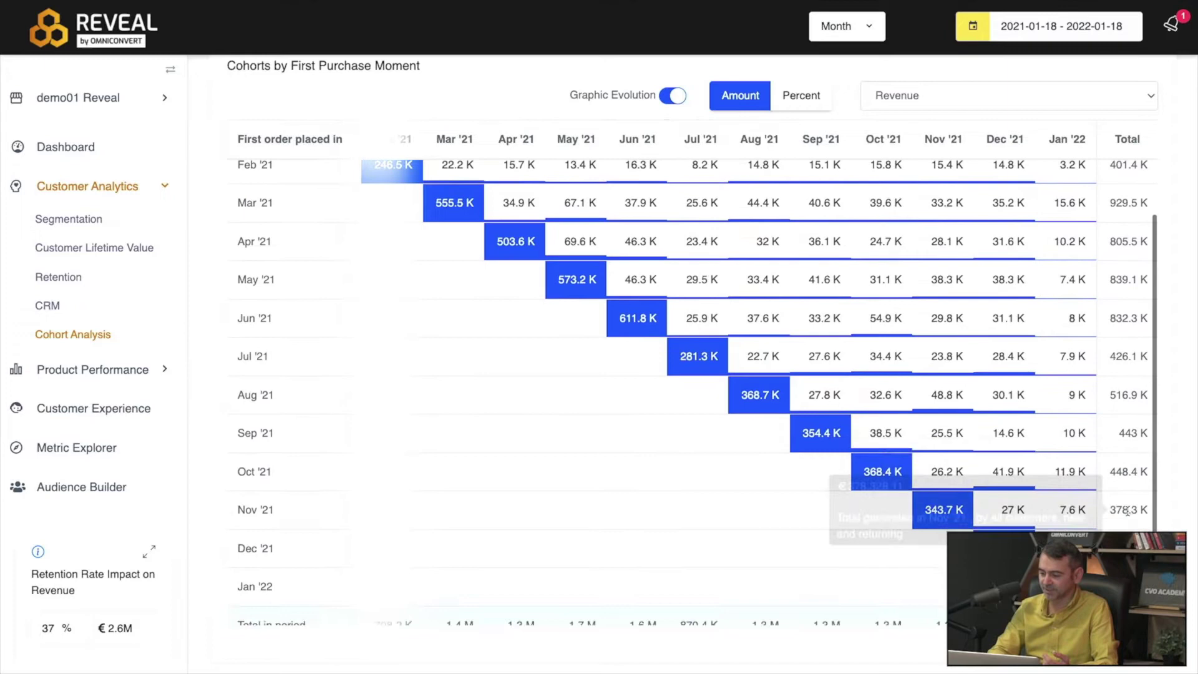
pyautogui.scroll(2, 1128, 514)
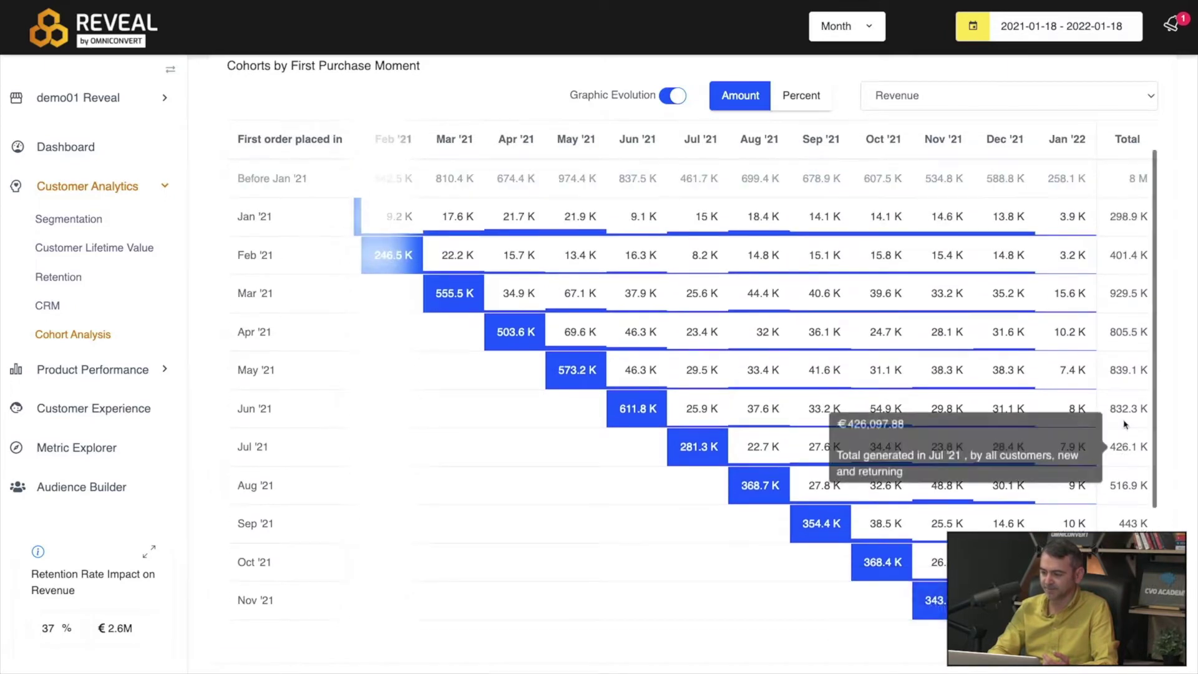
pyautogui.scroll(3, 1131, 216)
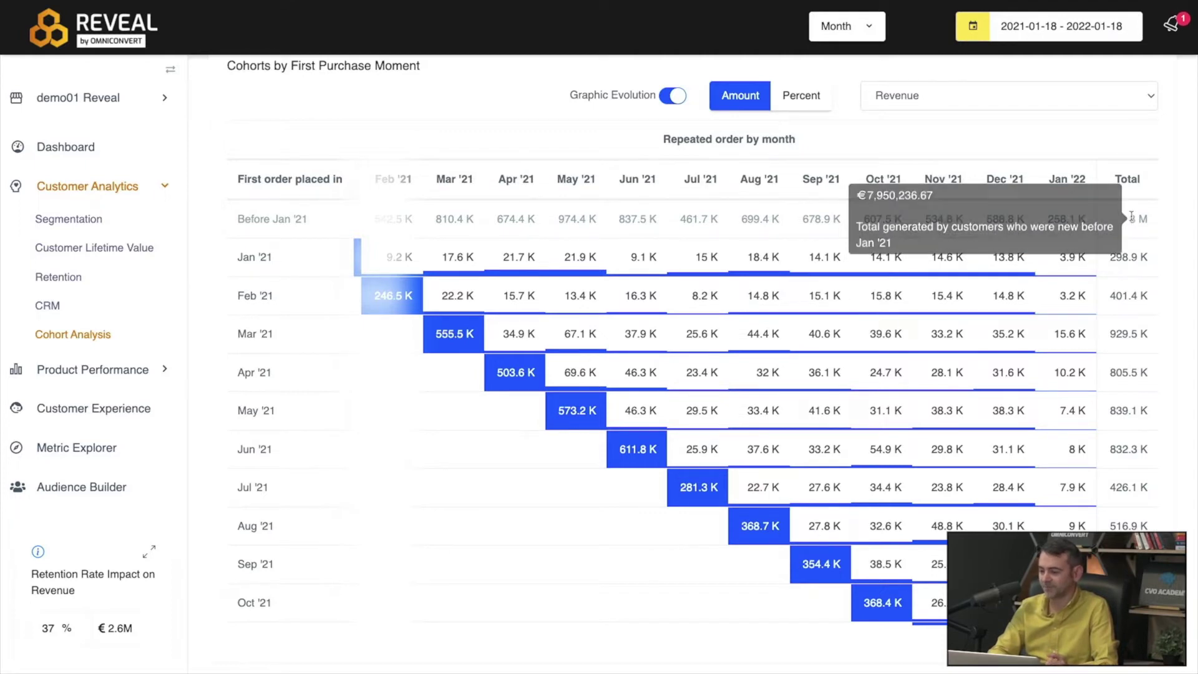
pyautogui.moveTo(1126, 336)
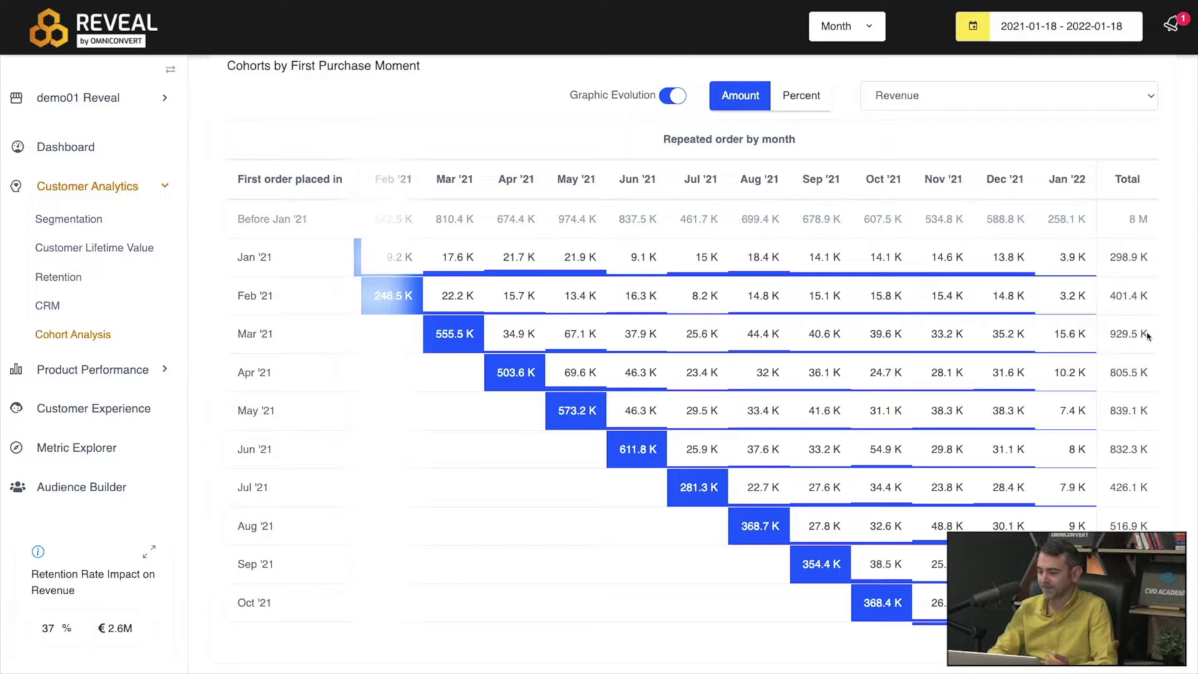
# Step: Switch the cohort table metric from Margin through Order Count to Customer Count
pyautogui.click(982, 96)
pyautogui.click(912, 116)
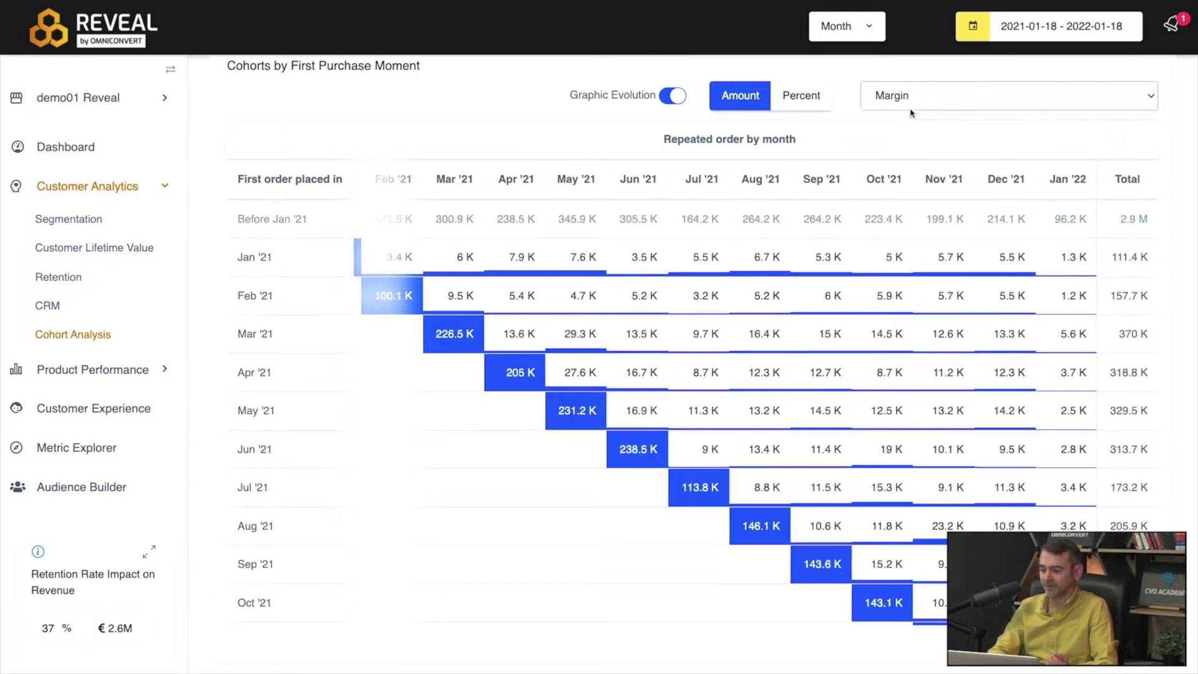
pyautogui.click(925, 101)
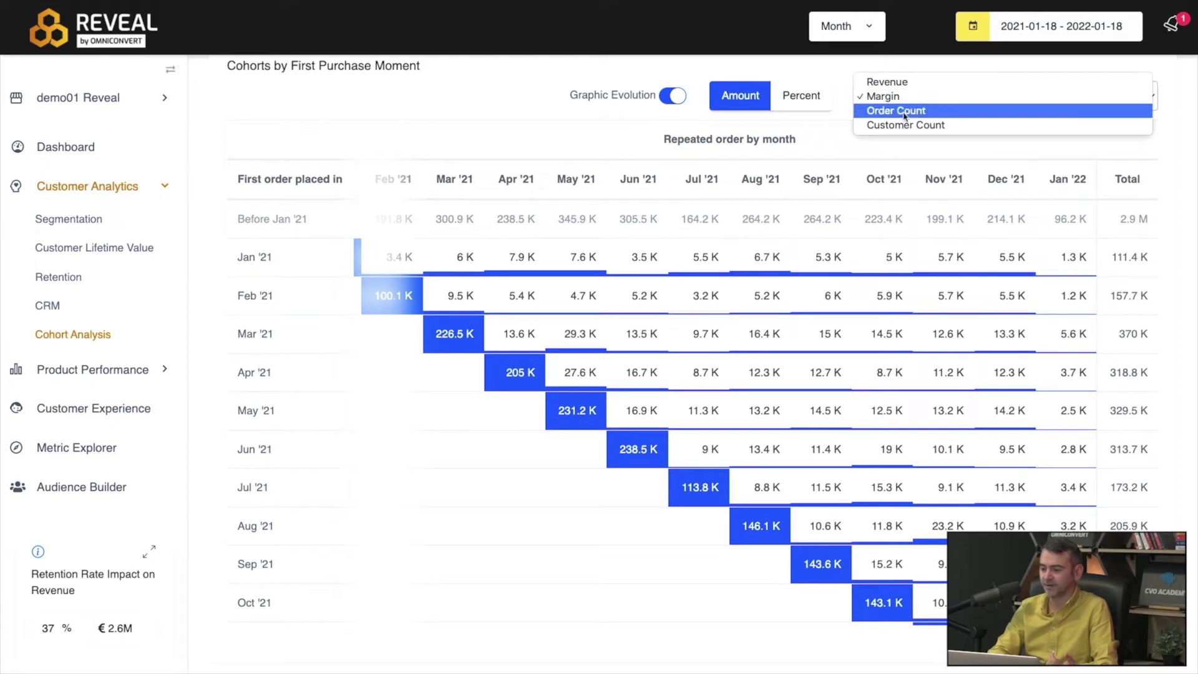
pyautogui.click(905, 113)
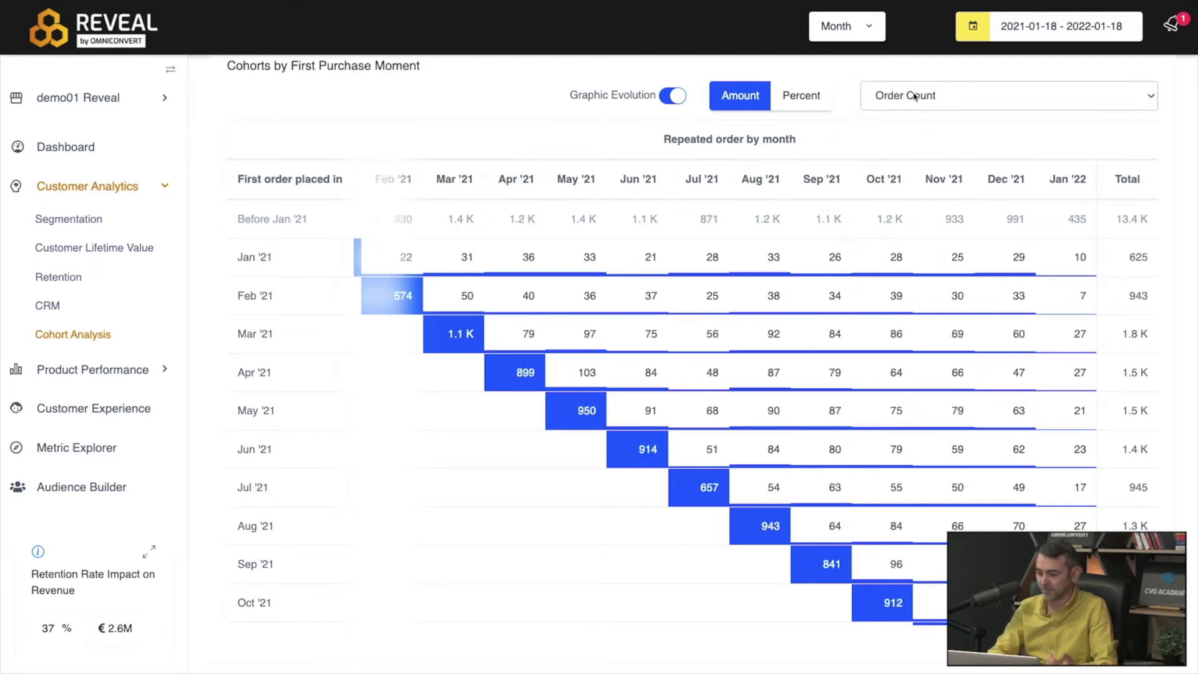
pyautogui.click(914, 97)
pyautogui.click(900, 112)
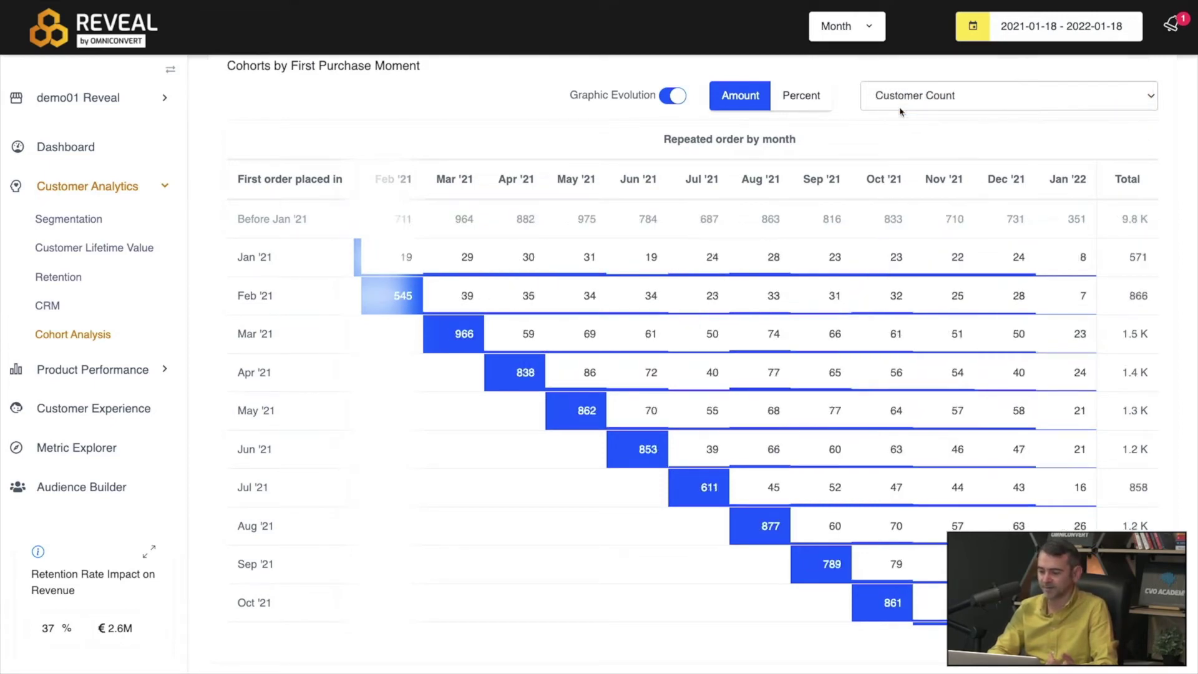
# Step: Set the customer-count cohort table to Percent, showing the share of each cohort returning monthly
pyautogui.click(802, 97)
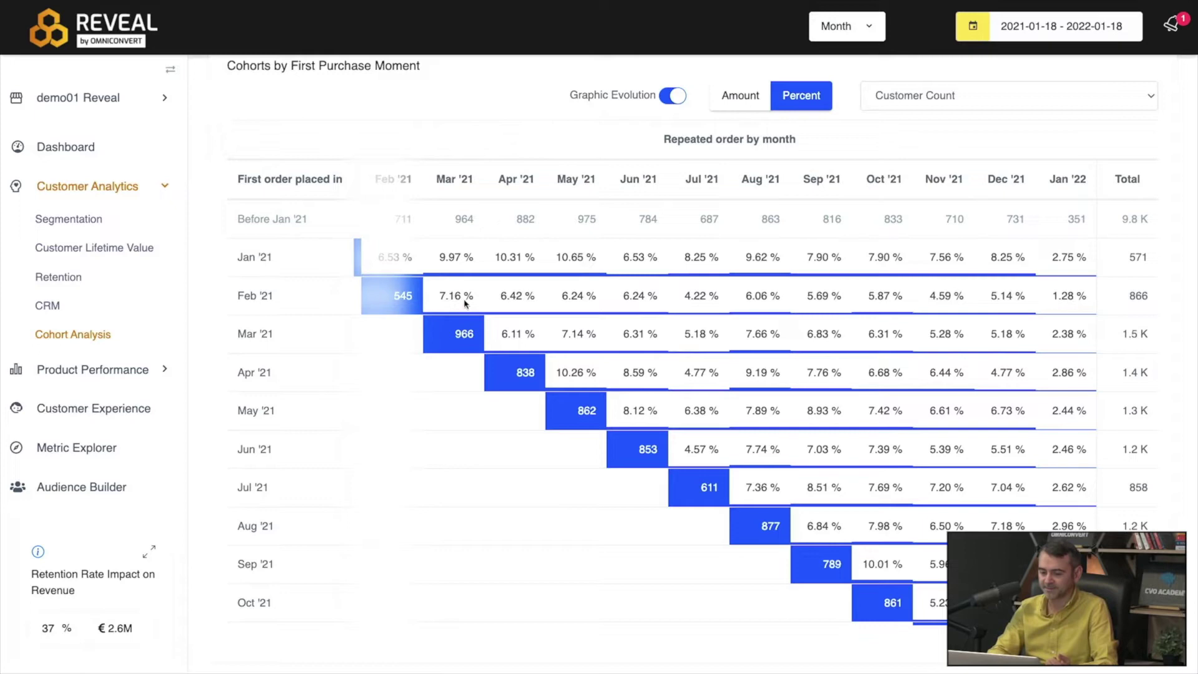
pyautogui.moveTo(518, 328)
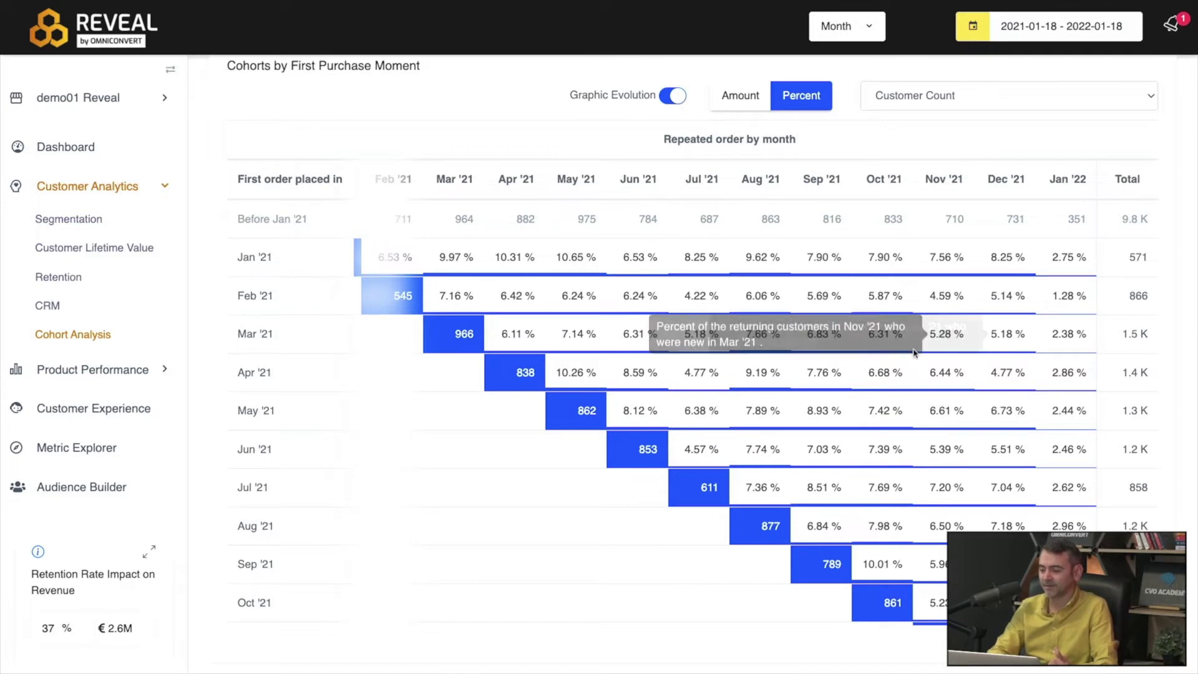
# Step: Plot the area chart by Margin, then Order Count, and finally Customer Count
pyautogui.scroll(-1, 909, 360)
pyautogui.scroll(-10, 909, 360)
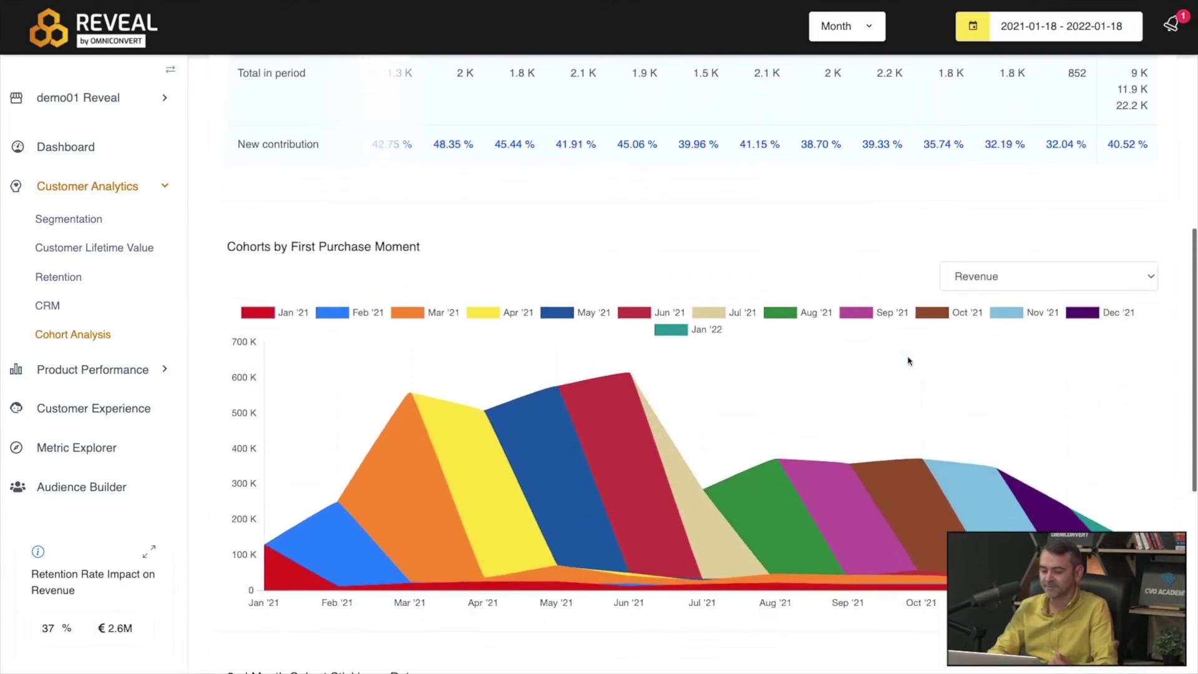
pyautogui.click(1025, 275)
pyautogui.click(1010, 283)
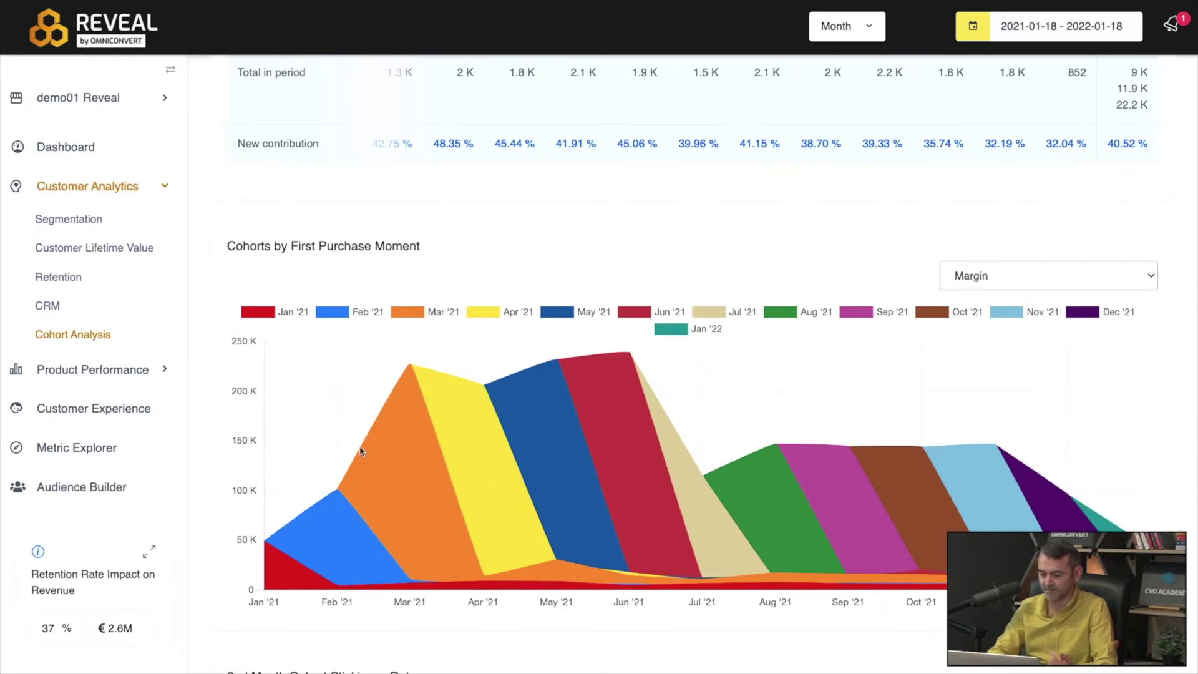
pyautogui.click(982, 289)
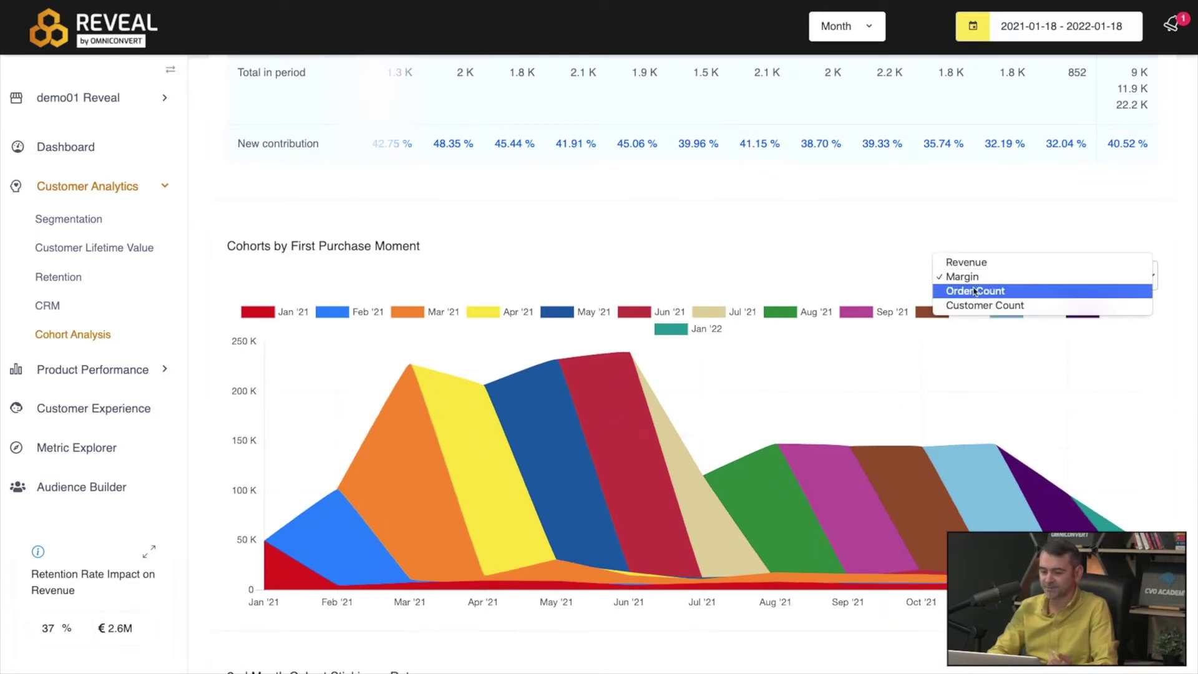
pyautogui.click(974, 290)
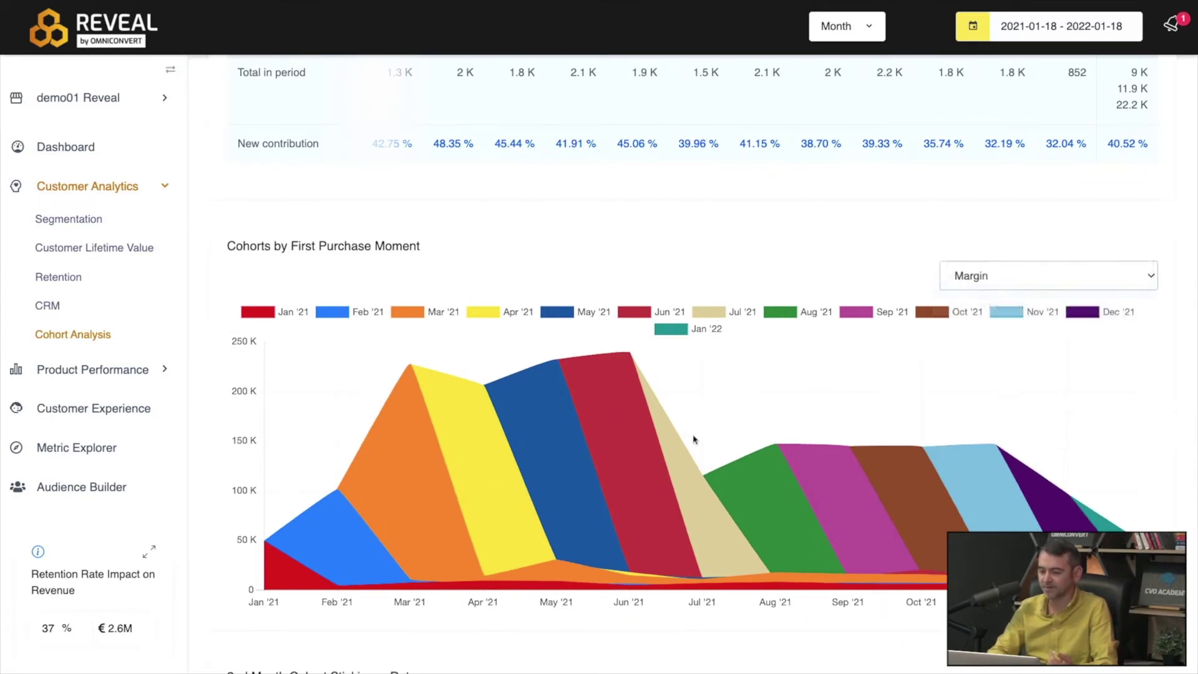
pyautogui.click(1028, 288)
pyautogui.click(988, 289)
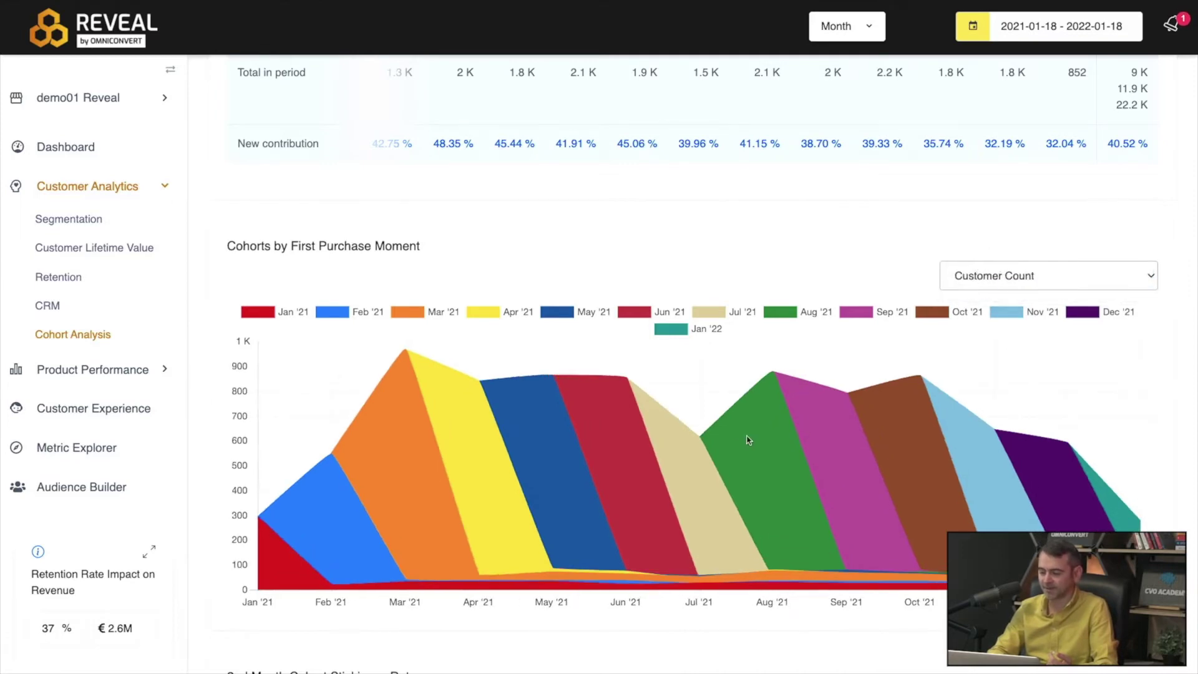
pyautogui.scroll(-7, 749, 440)
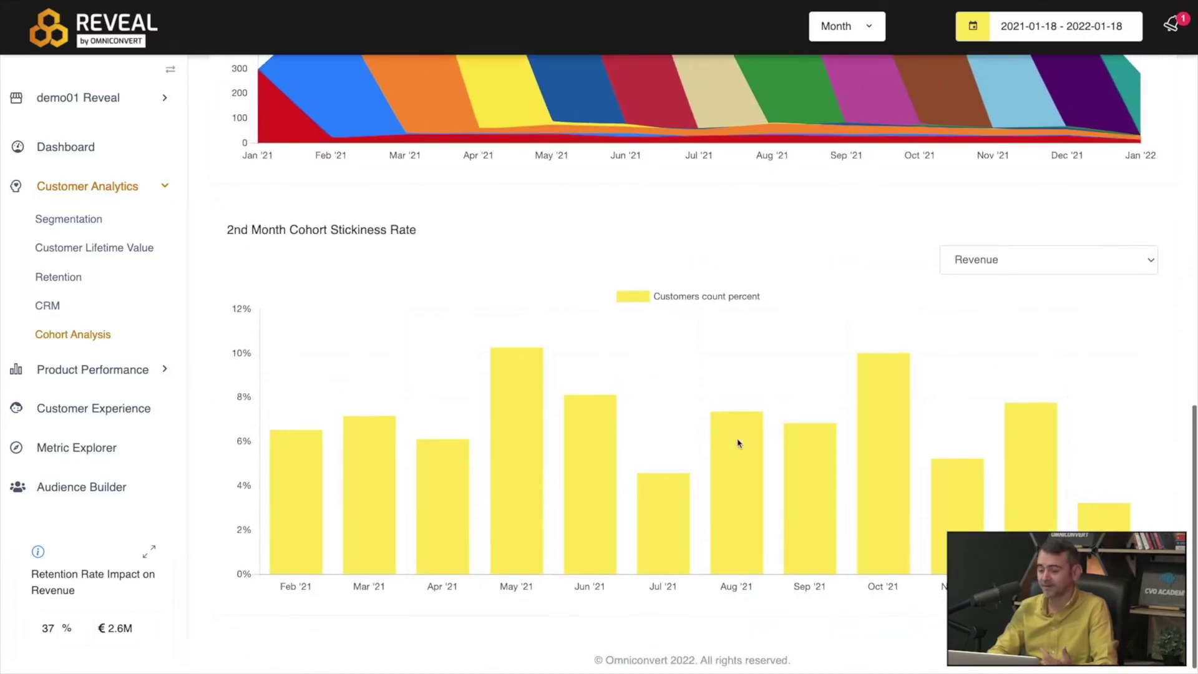
pyautogui.moveTo(329, 566)
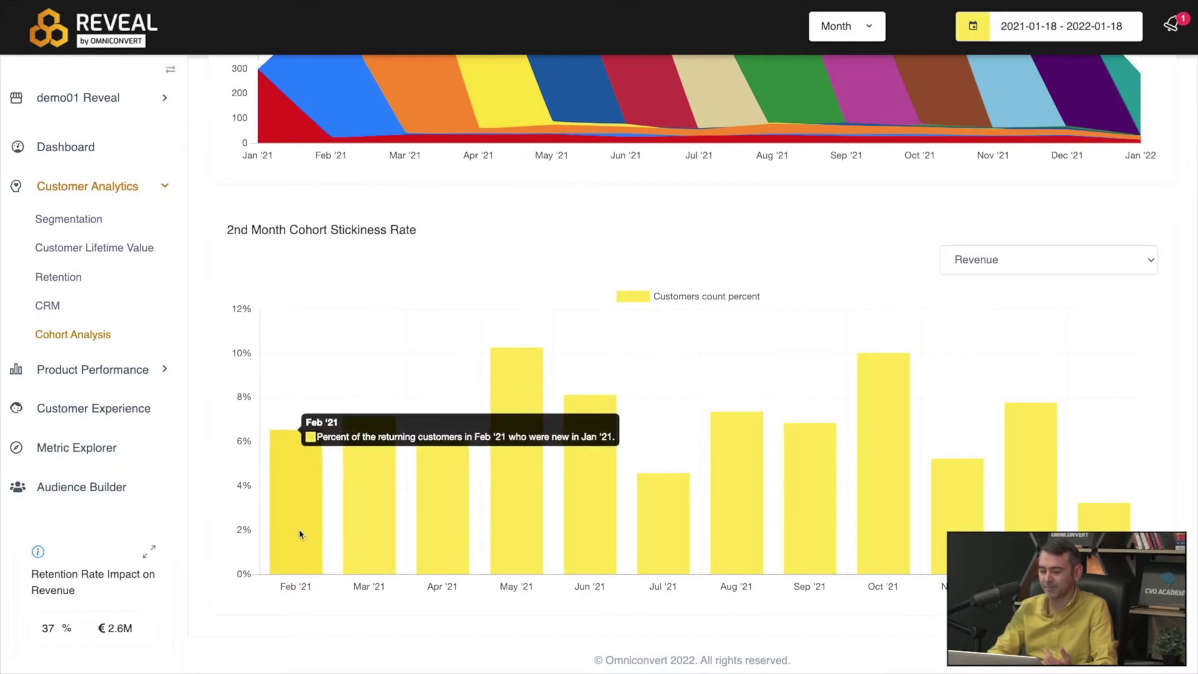
pyautogui.moveTo(367, 542)
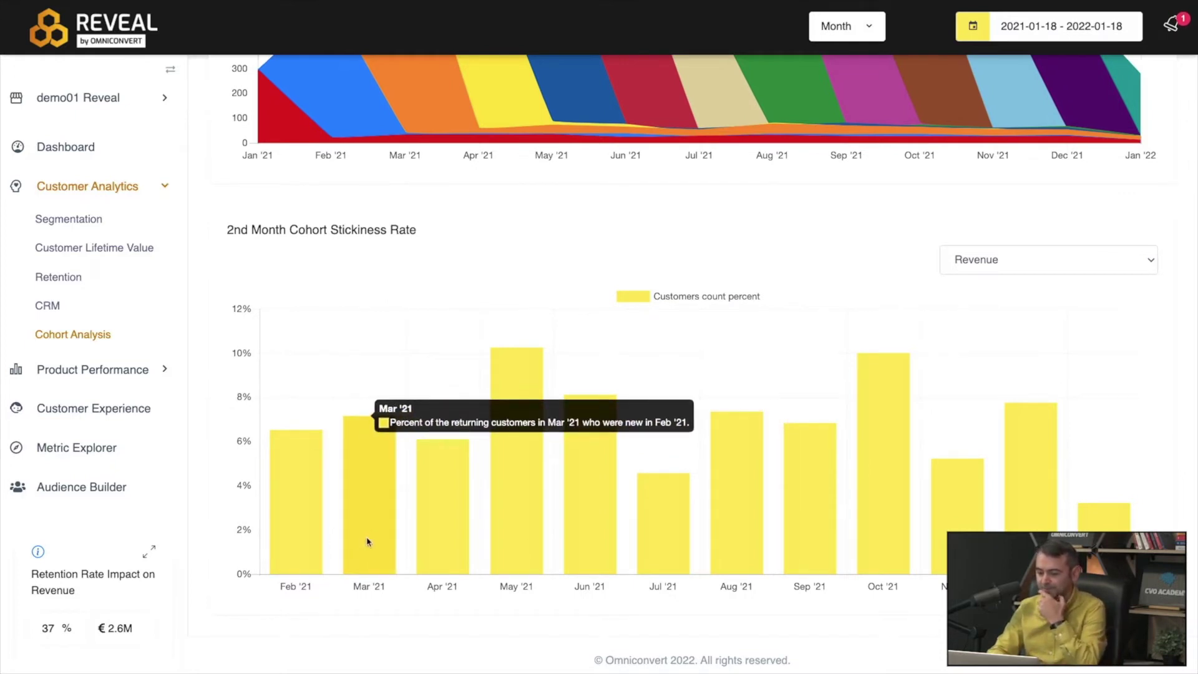
pyautogui.click(978, 260)
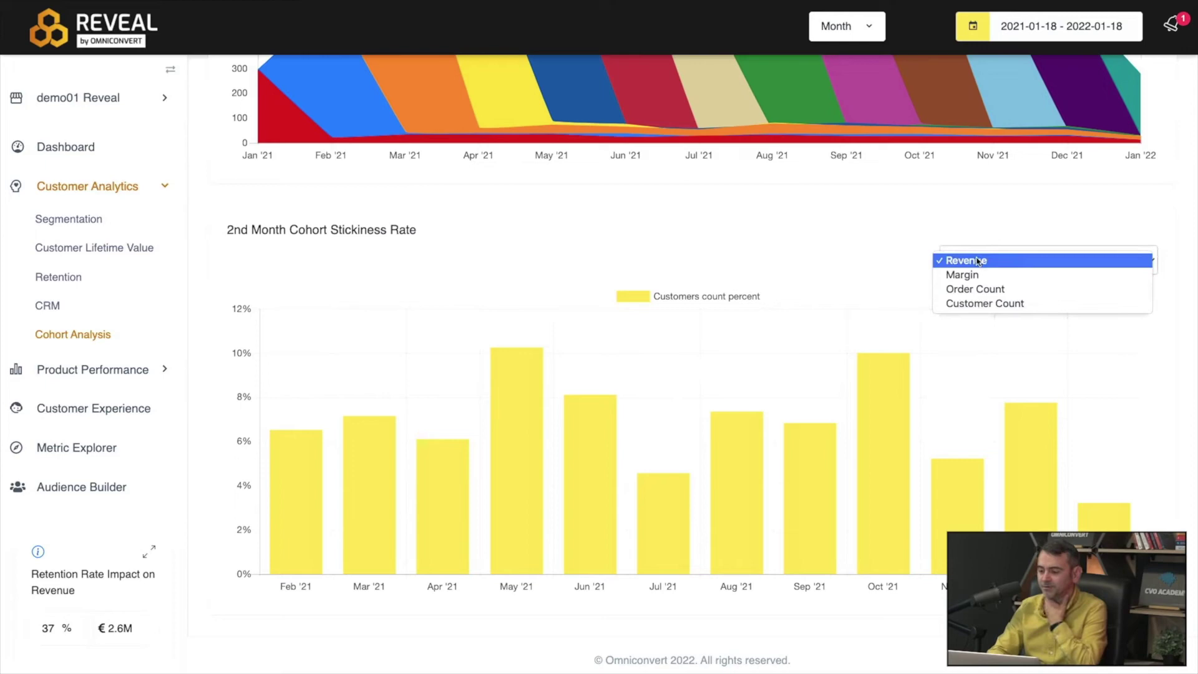
pyautogui.click(879, 373)
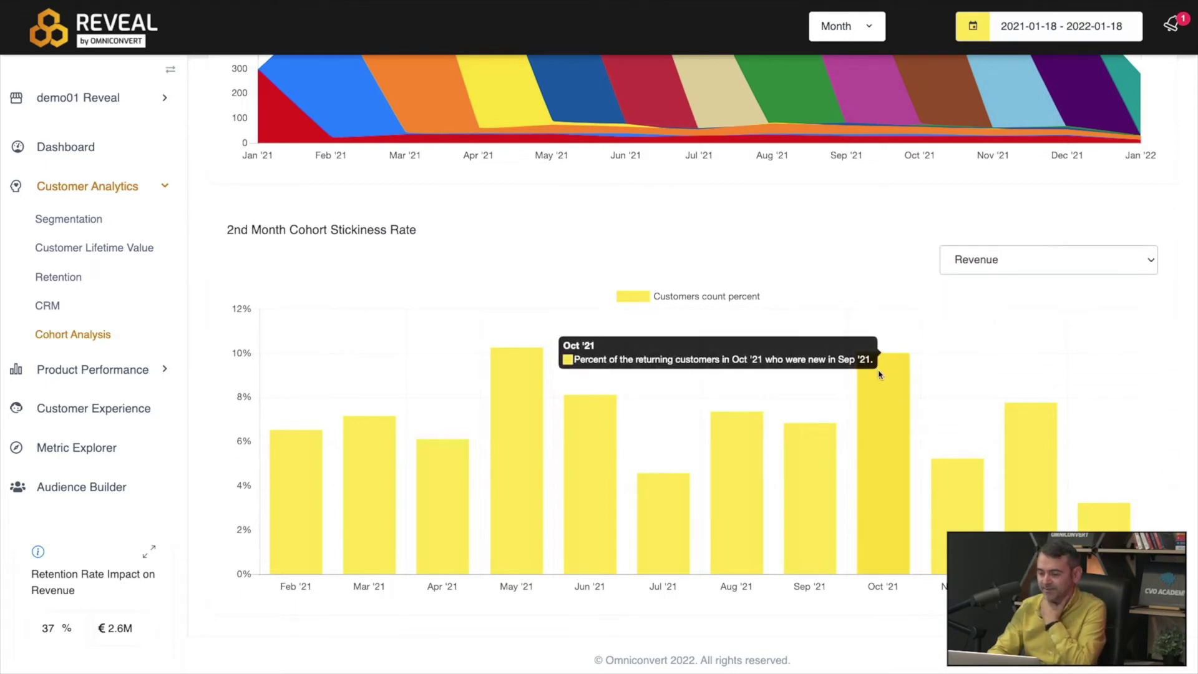
pyautogui.scroll(10, 880, 373)
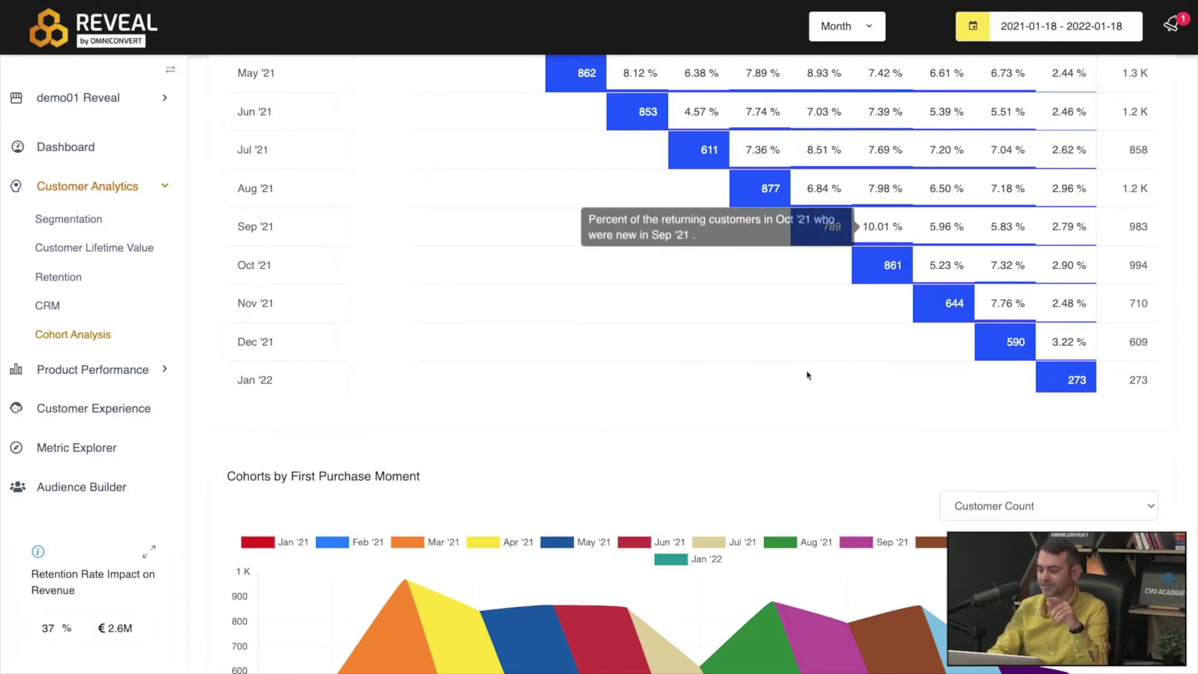
pyautogui.scroll(-2, 808, 375)
pyautogui.scroll(-10, 807, 374)
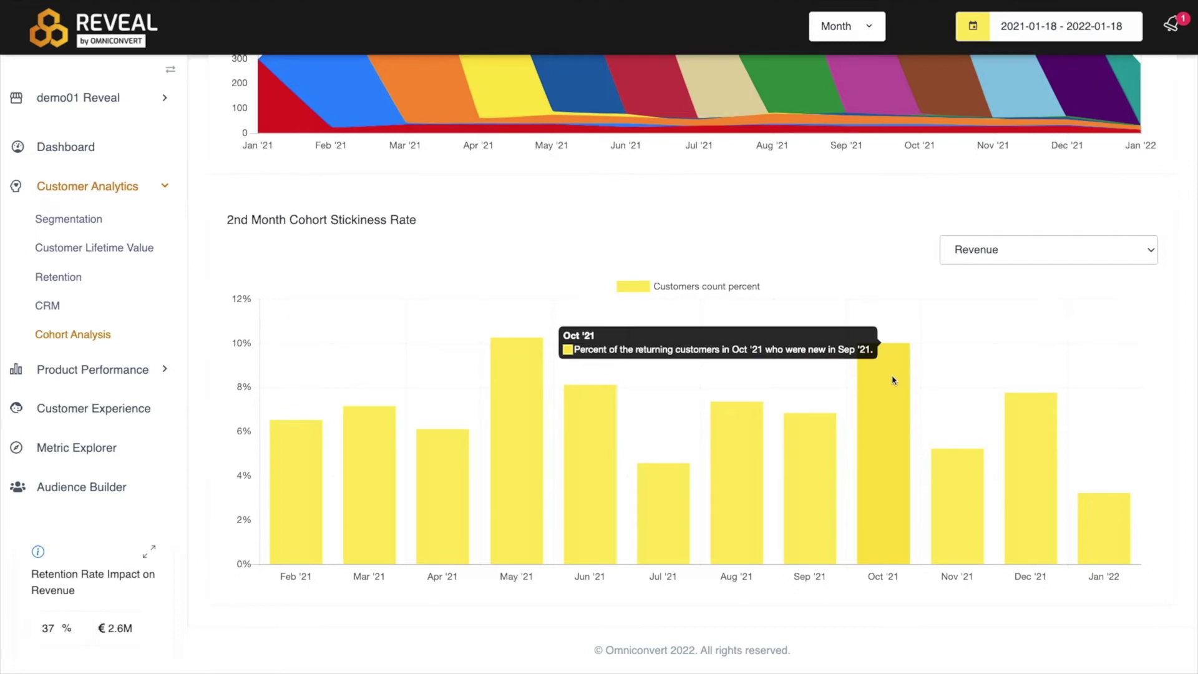
pyautogui.scroll(10, 898, 187)
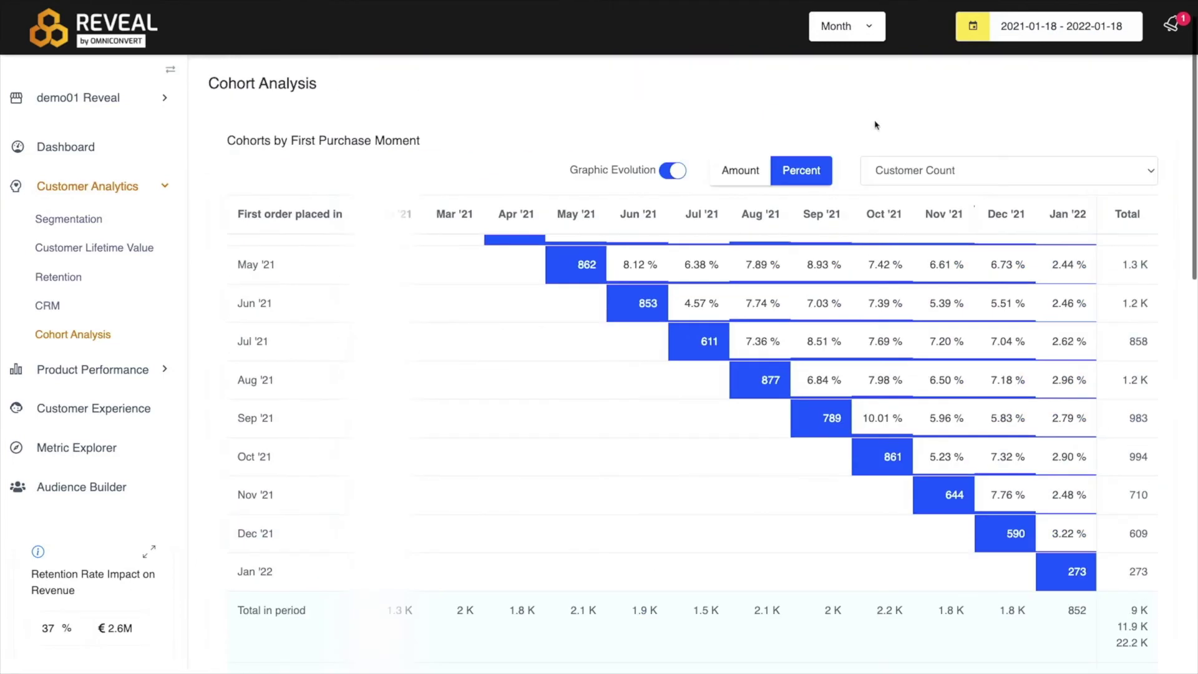
pyautogui.click(850, 39)
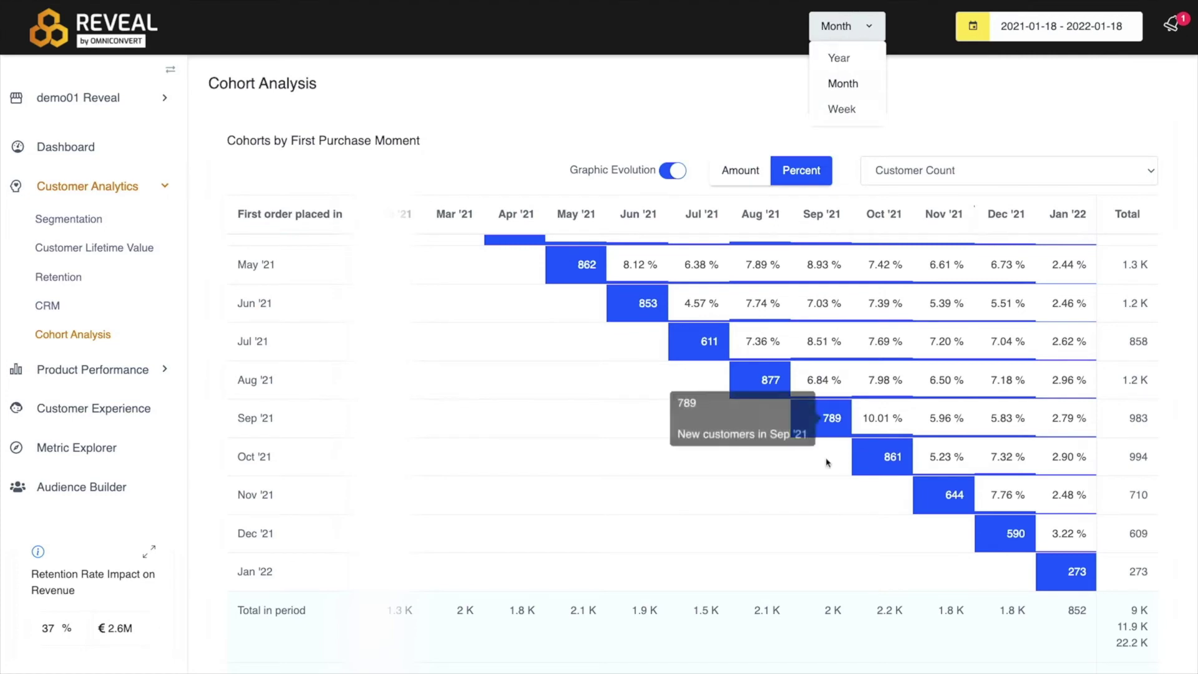
pyautogui.scroll(-9, 824, 460)
pyautogui.scroll(5, 826, 459)
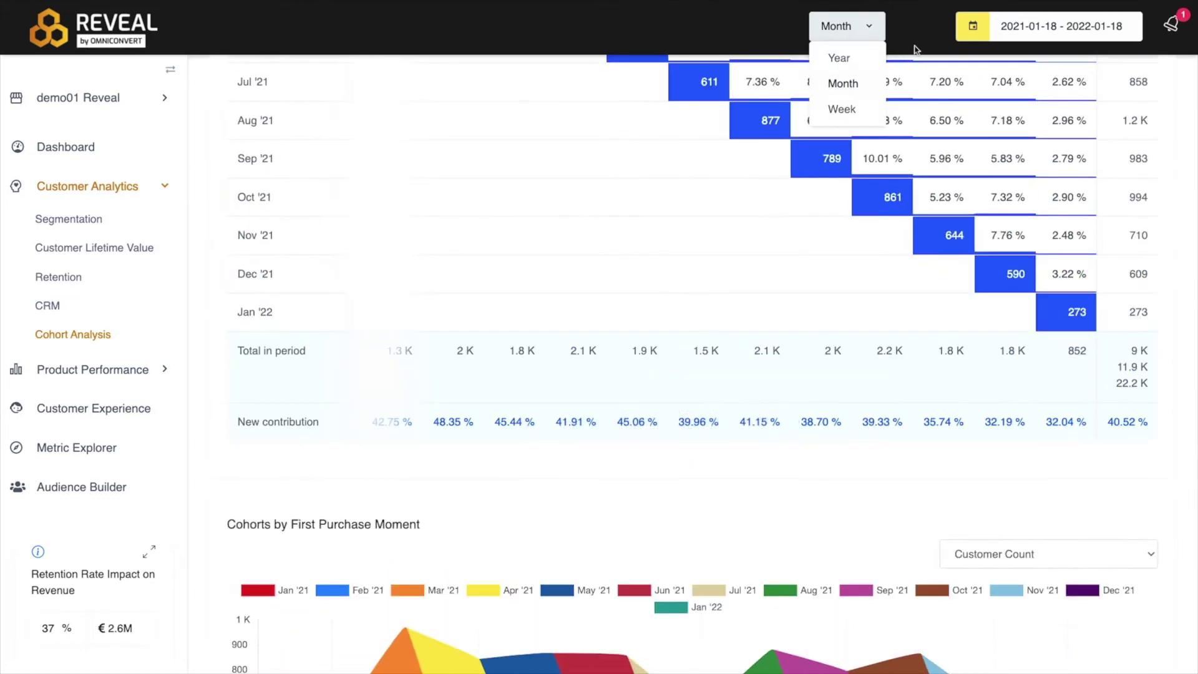
pyautogui.click(868, 30)
pyautogui.scroll(3, 869, 34)
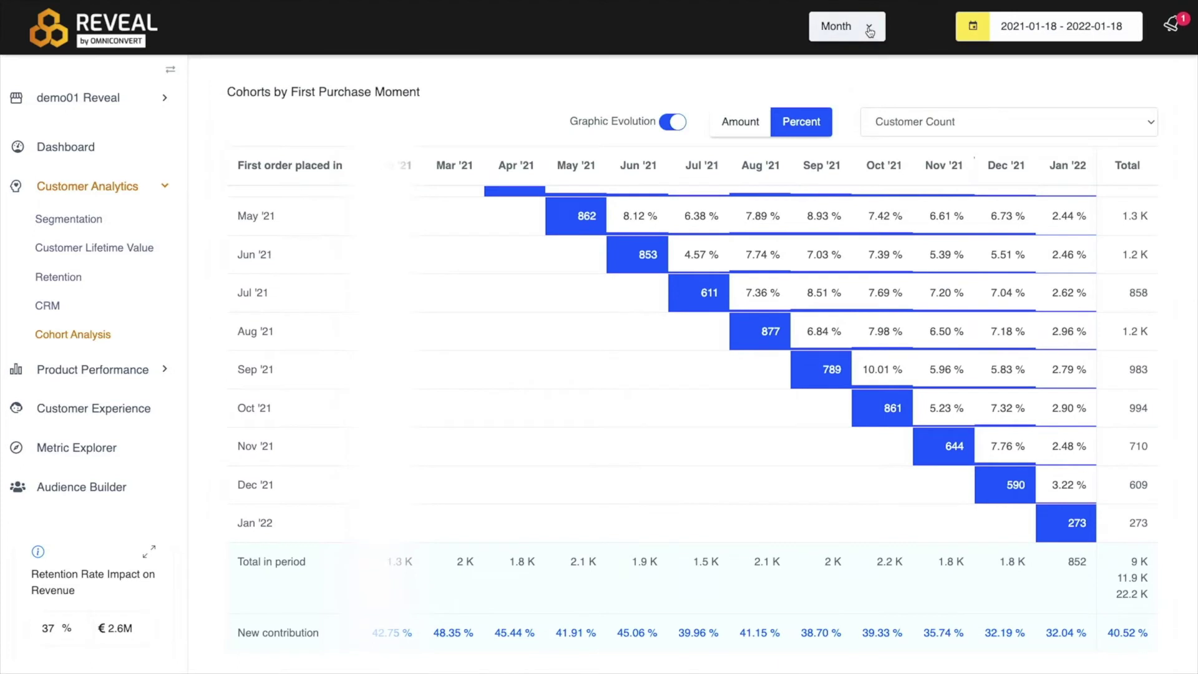
# Step: Change the report start date to 2020-01-18, keeping the 2022-01-18 end date
pyautogui.click(1021, 25)
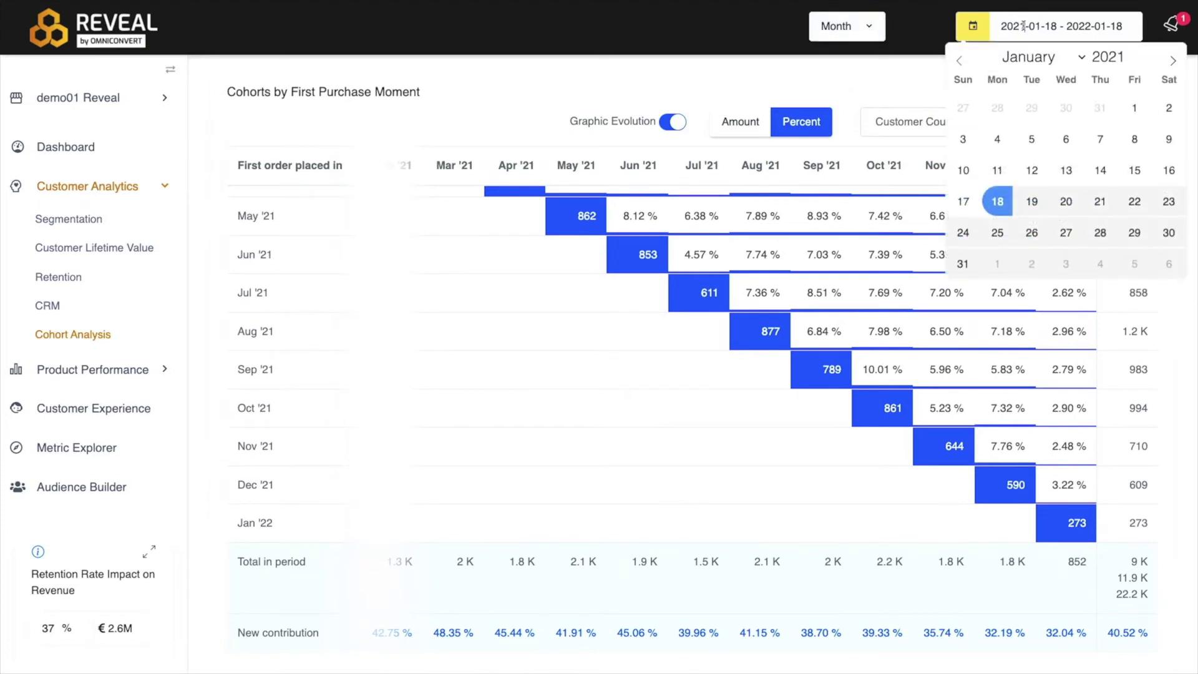
pyautogui.press('BackSpace')
pyautogui.write('0')
pyautogui.click(920, 26)
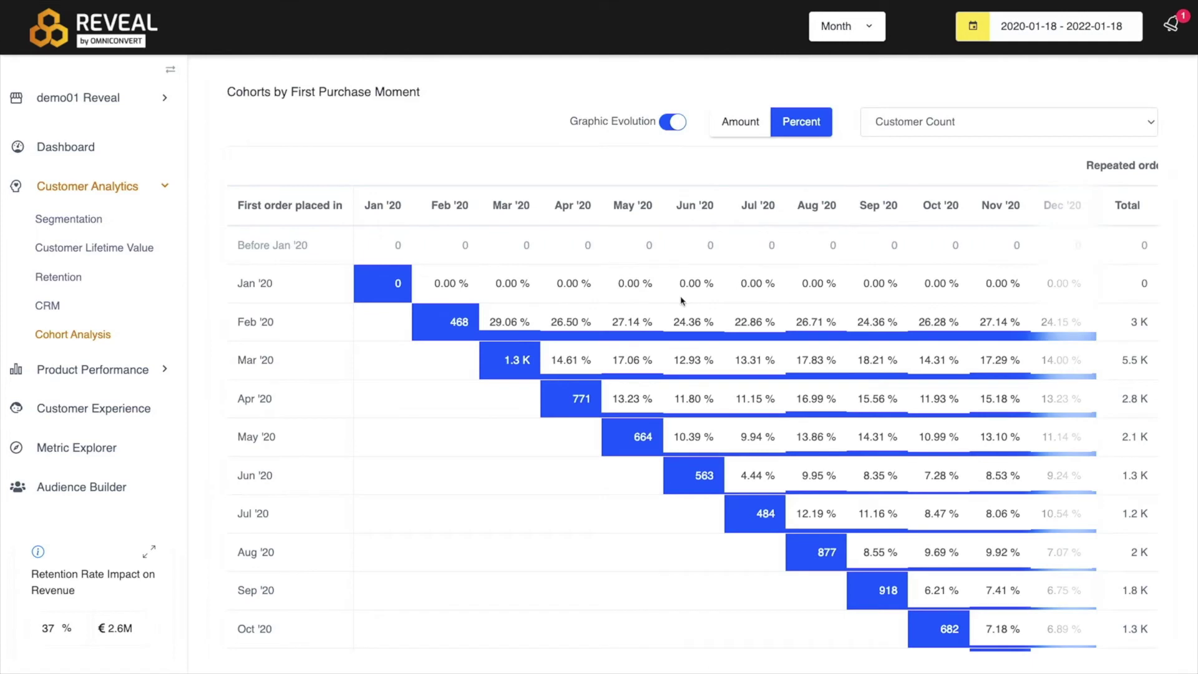
pyautogui.scroll(-12, 685, 405)
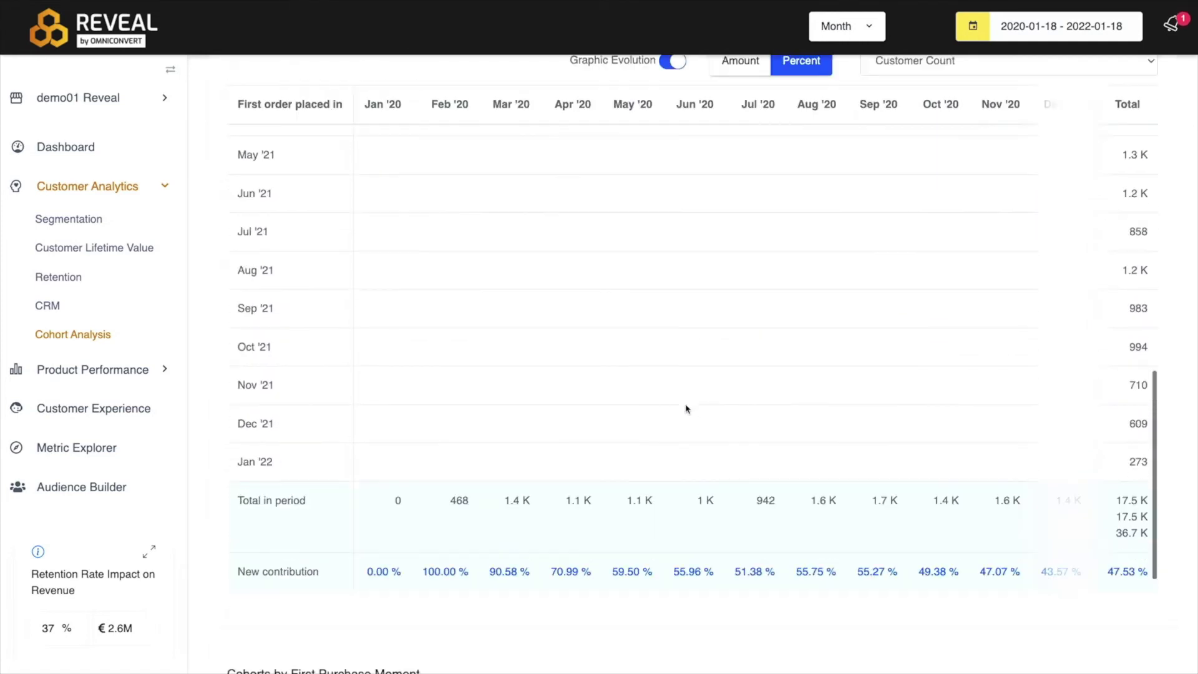
pyautogui.scroll(-15, 687, 408)
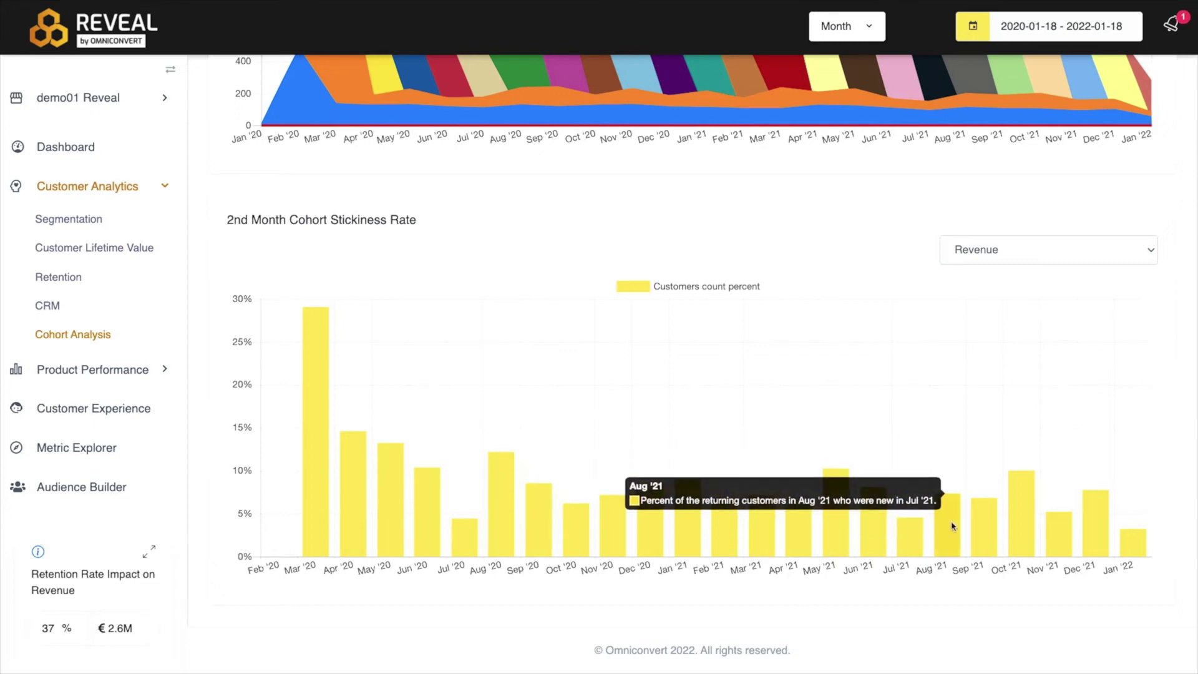
pyautogui.scroll(10, 926, 399)
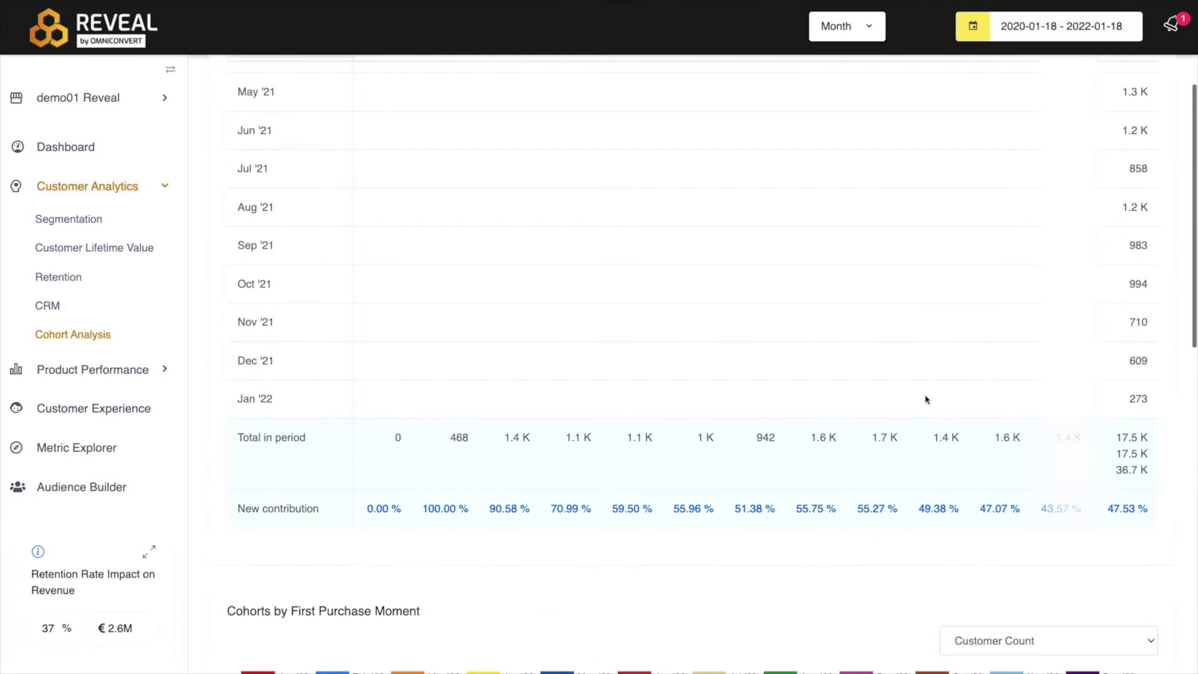
pyautogui.scroll(10, 925, 399)
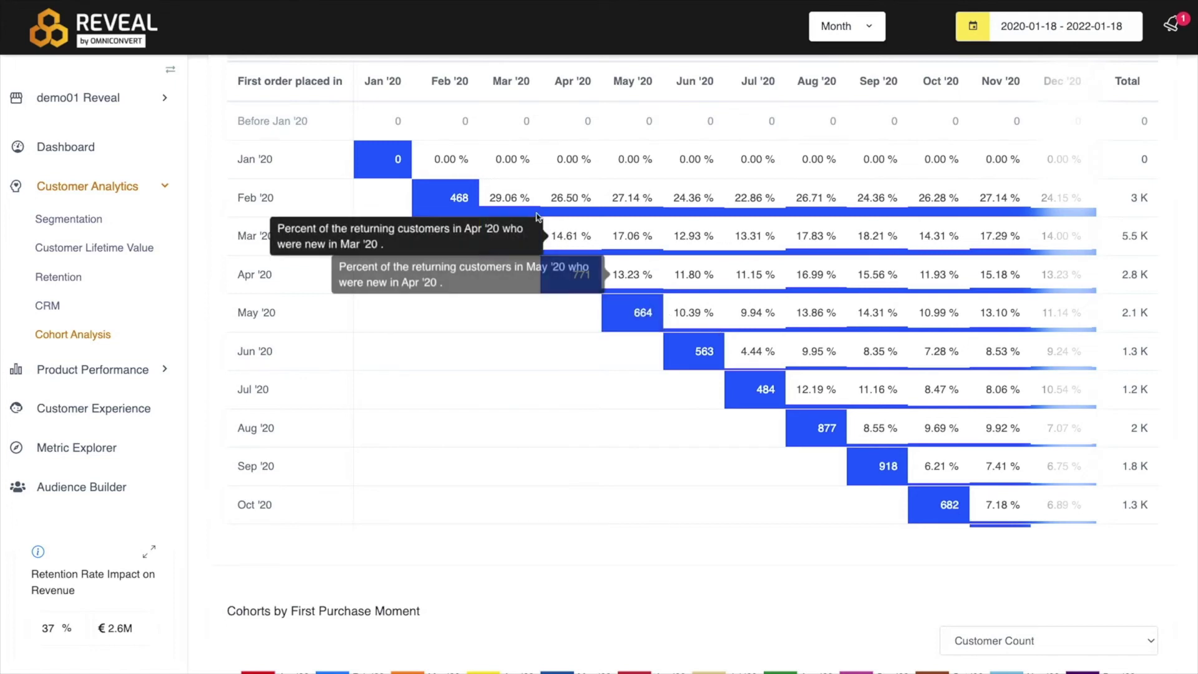
pyautogui.scroll(1, 503, 195)
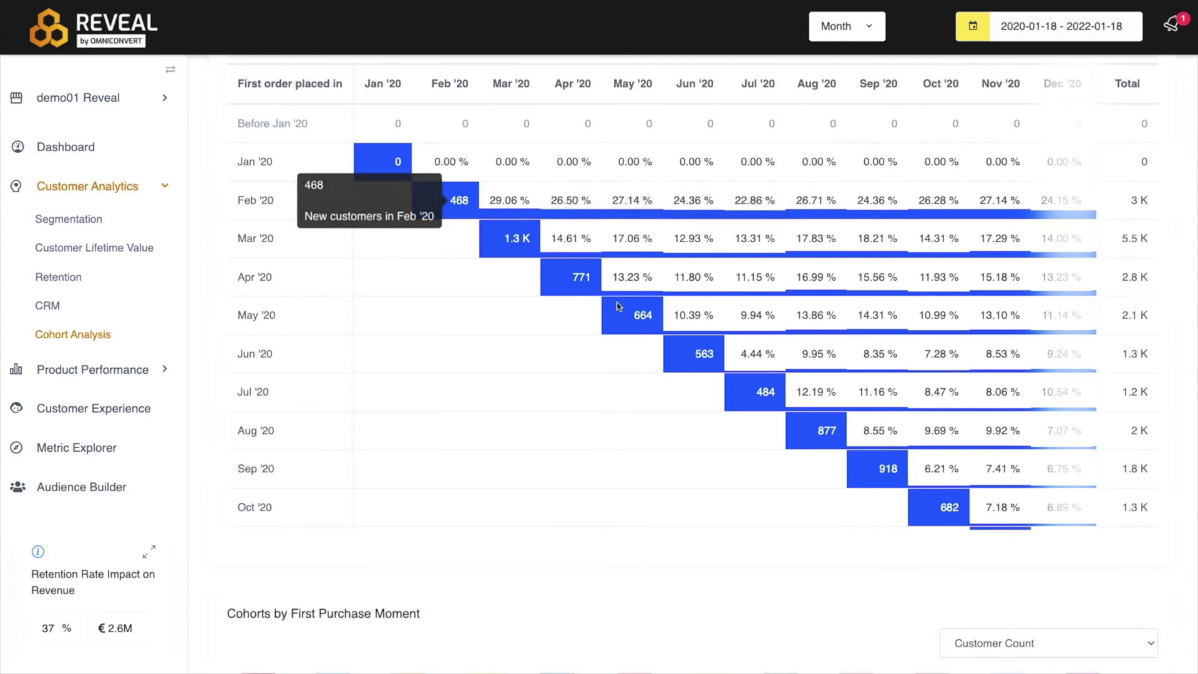
pyautogui.hscroll(2, 689, 328)
pyautogui.hscroll(1, 689, 329)
pyautogui.scroll(-8, 982, 450)
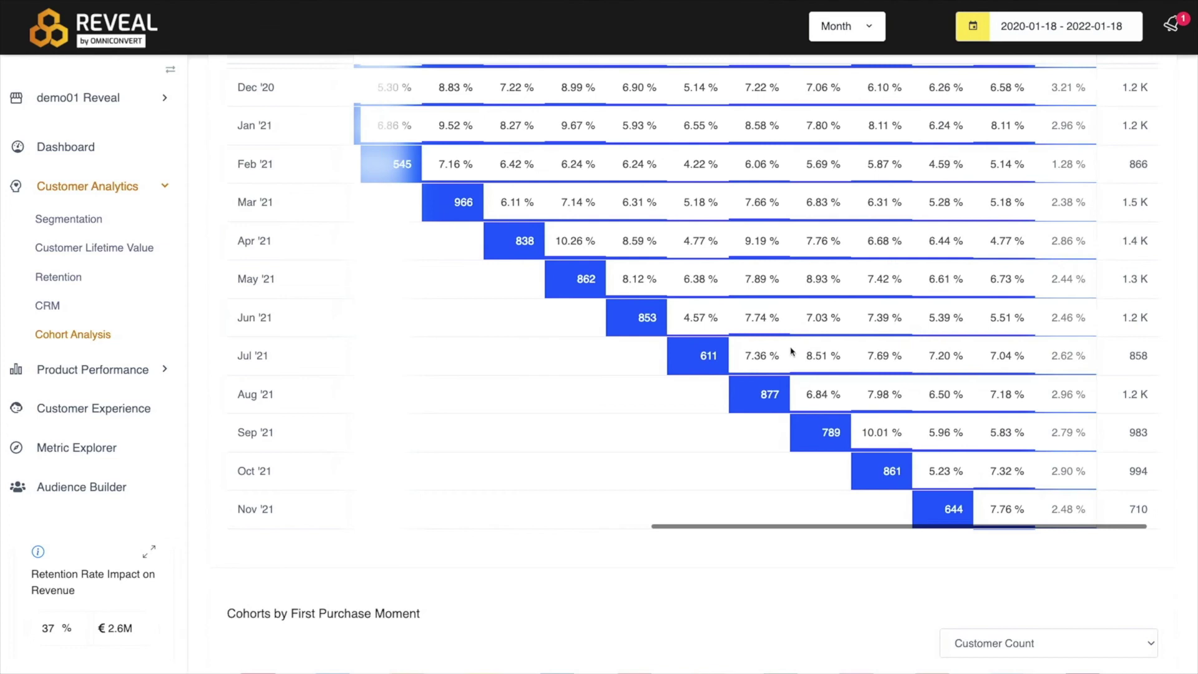
pyautogui.scroll(-1, 805, 372)
pyautogui.scroll(-5, 805, 368)
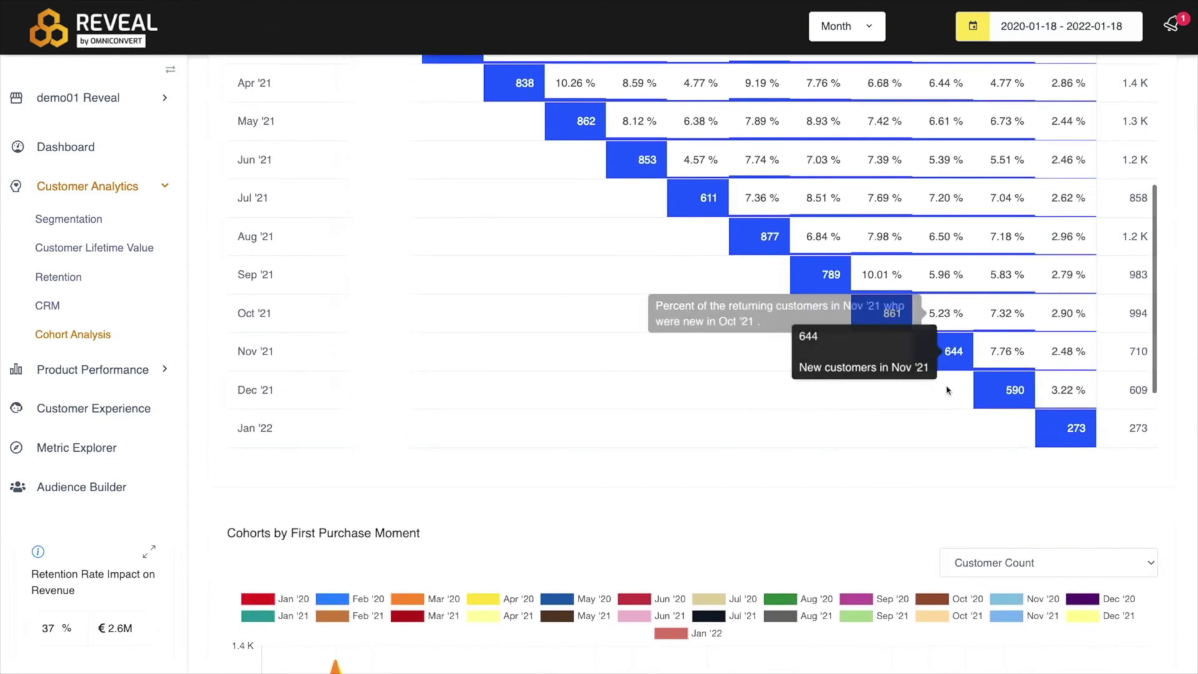
pyautogui.scroll(-1, 956, 390)
pyautogui.scroll(15, 957, 393)
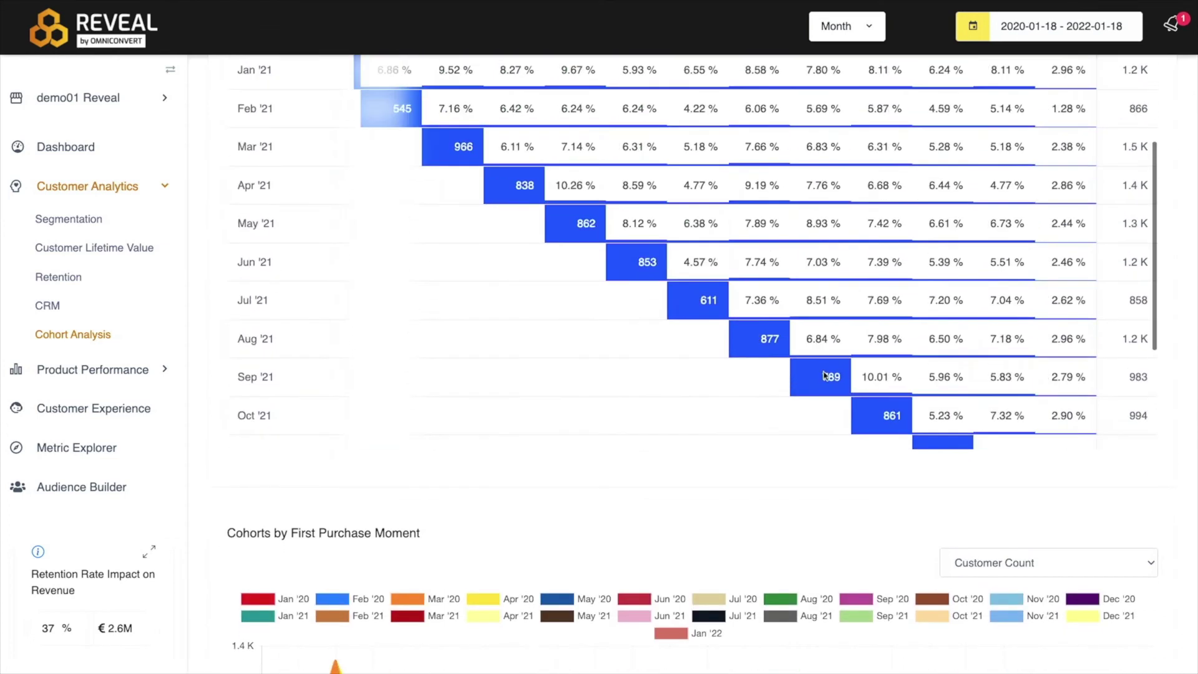
pyautogui.moveTo(823, 371)
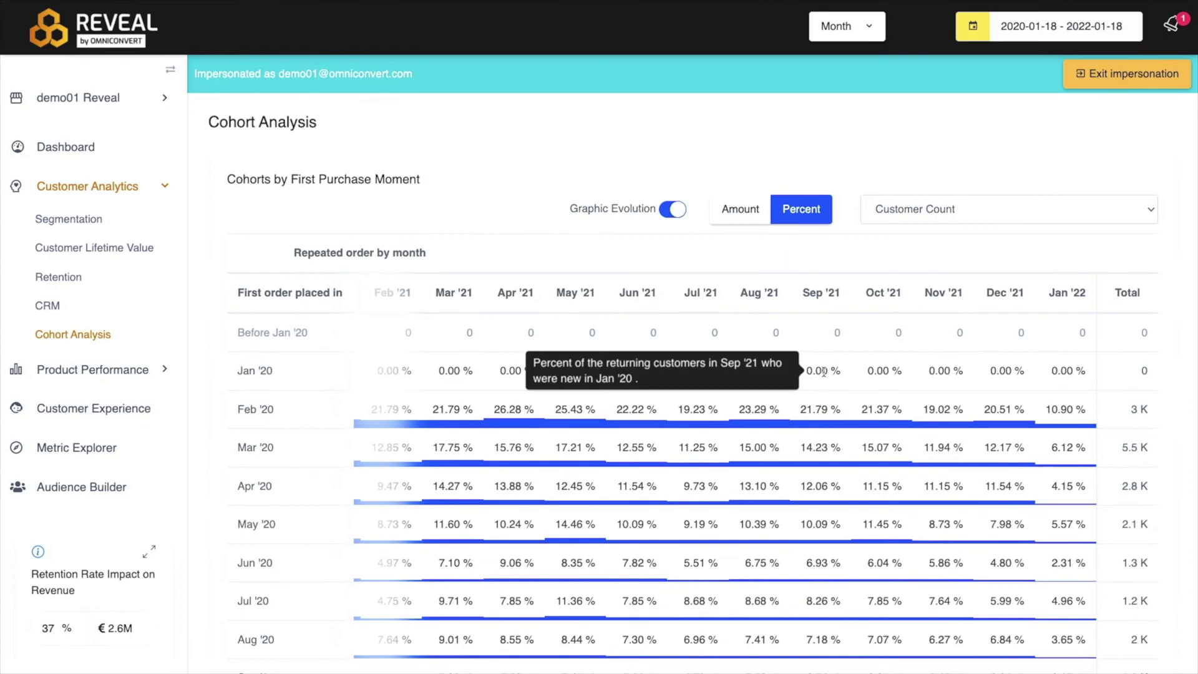